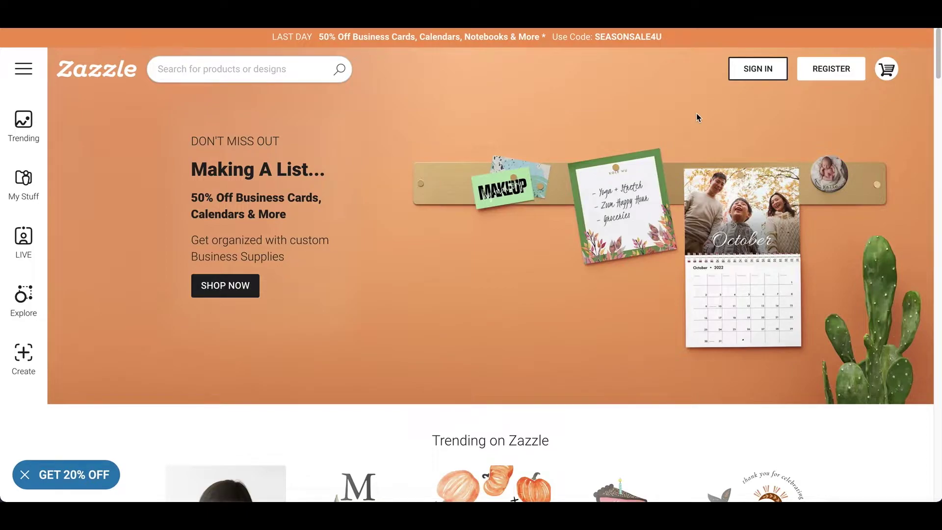
Open Zazzle's Create your account registration form from the home page.
{"action": "left_click", "coordinate": [833, 78]}
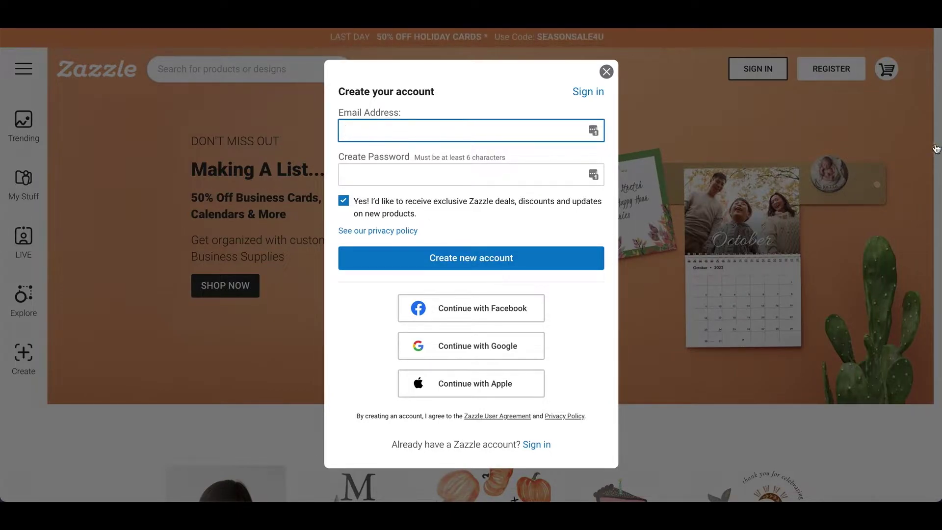
Close the Create your account dialog to return to the signed-in home page.
{"action": "left_click", "coordinate": [607, 72]}
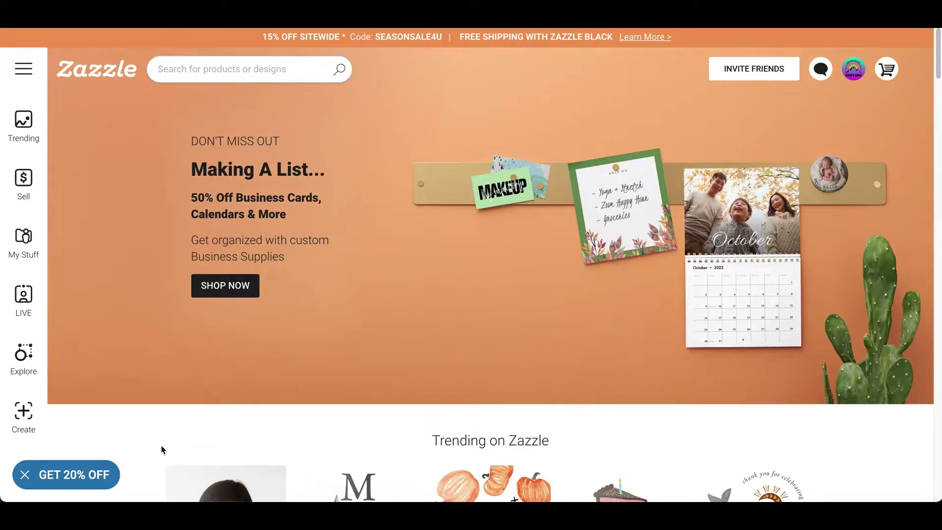
Go to the Create Your Own custom gifts page through the category menu.
{"action": "left_click", "coordinate": [24, 73]}
{"action": "mouse_move", "coordinate": [100, 66]}
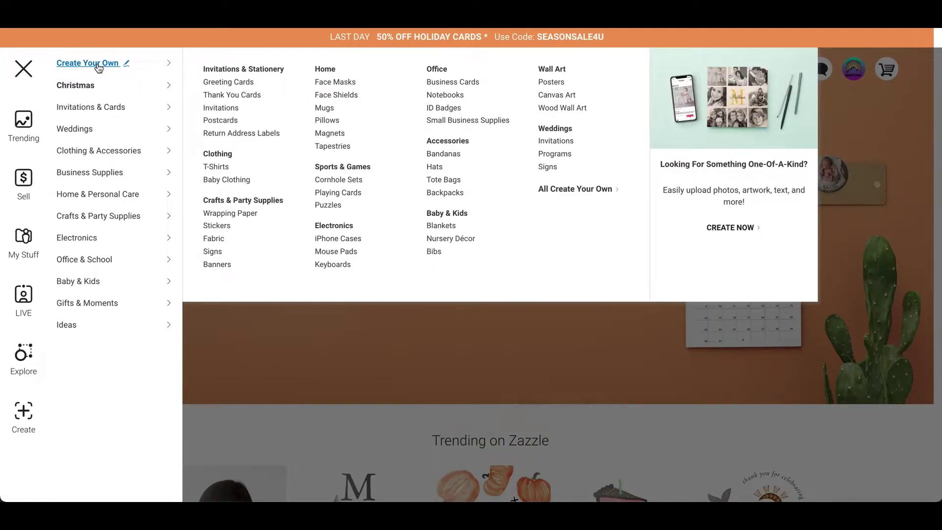
{"action": "left_click", "coordinate": [737, 235]}
Open the Mugs category and start designing a blank Classic Mug.
{"action": "scroll", "coordinate": [824, 192], "scroll_direction": "down", "scroll_amount": 5}
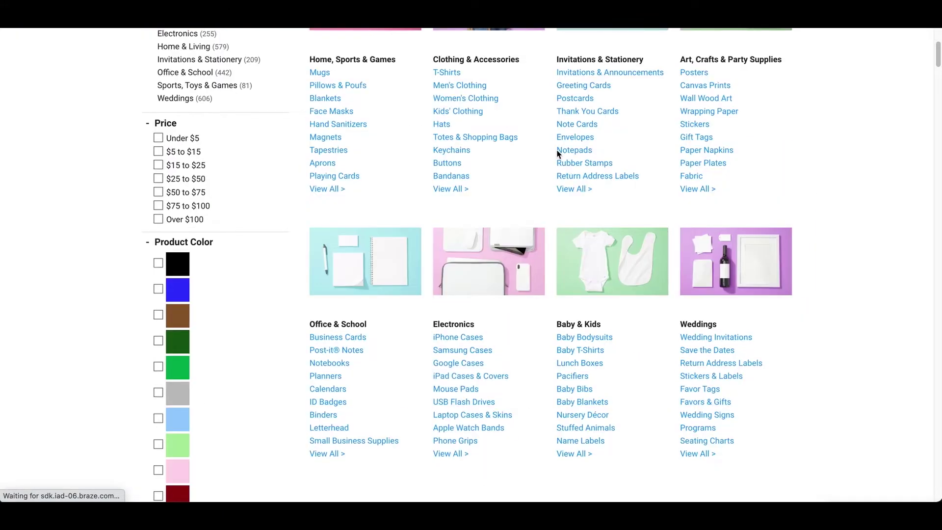
{"action": "scroll", "coordinate": [558, 153], "scroll_direction": "up", "scroll_amount": 2}
{"action": "scroll", "coordinate": [558, 154], "scroll_direction": "up", "scroll_amount": 2}
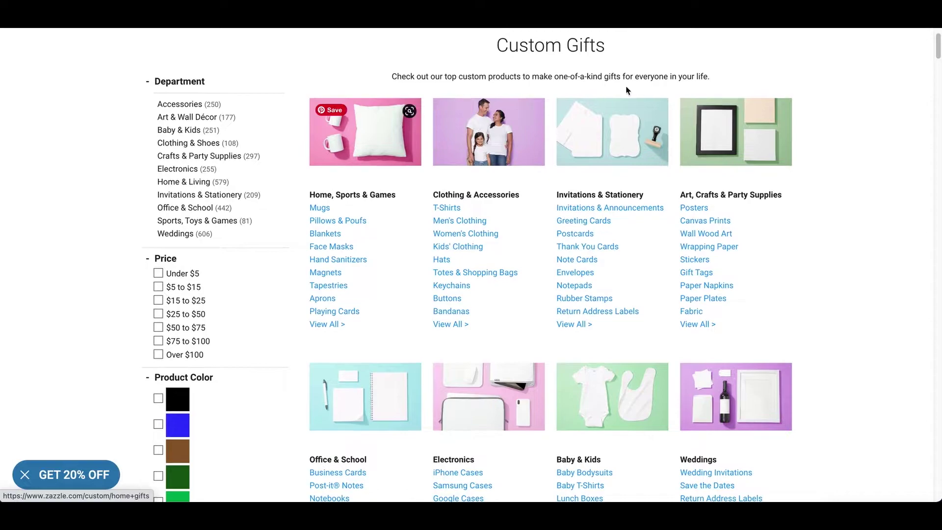
{"action": "scroll", "coordinate": [763, 226], "scroll_direction": "down", "scroll_amount": 1}
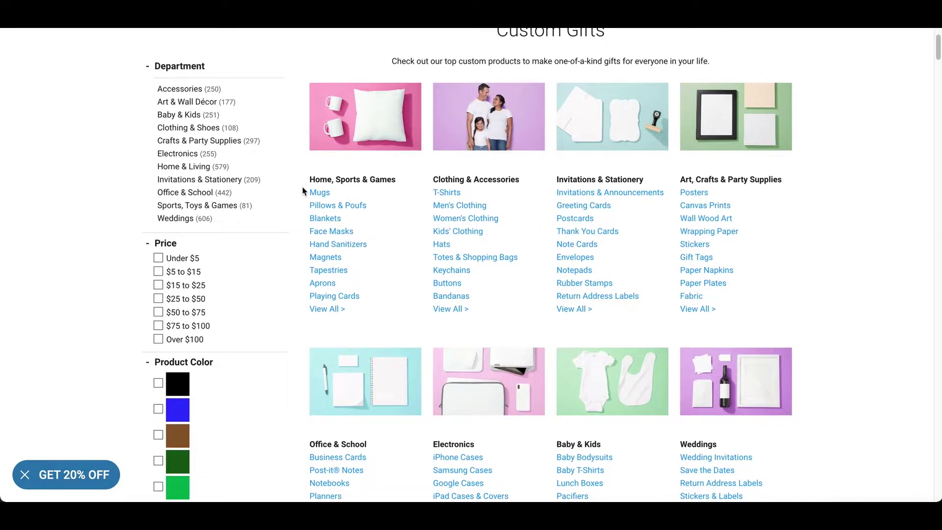
{"action": "left_click", "coordinate": [317, 196]}
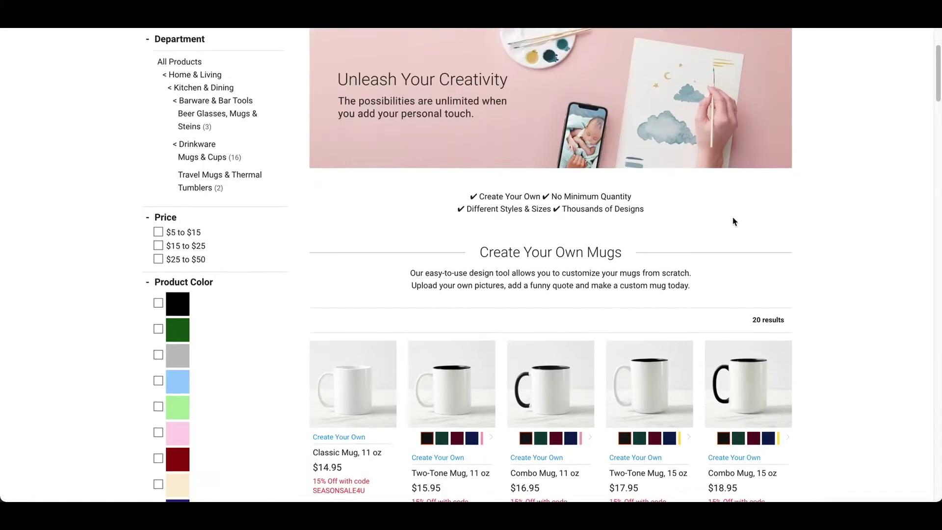
{"action": "scroll", "coordinate": [734, 219], "scroll_direction": "down", "scroll_amount": 1}
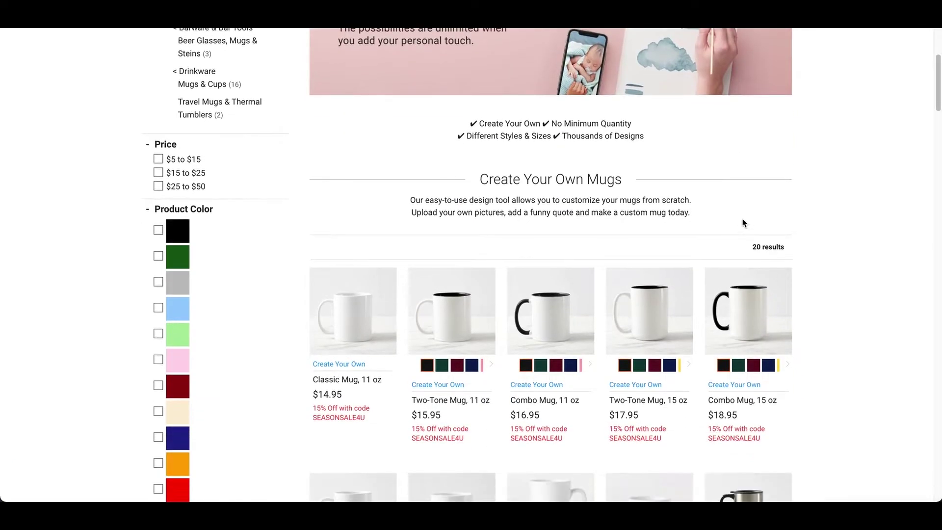
{"action": "left_click", "coordinate": [336, 368]}
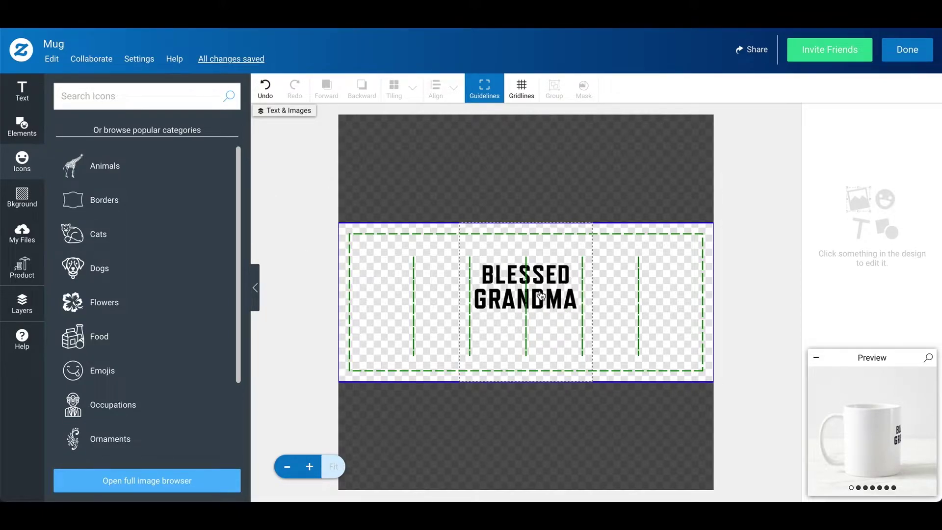
Move the BLESSED GRANDMA image to the mug's left panel and shrink it.
{"action": "left_click_drag", "start_coordinate": [541, 294], "coordinate": [633, 304]}
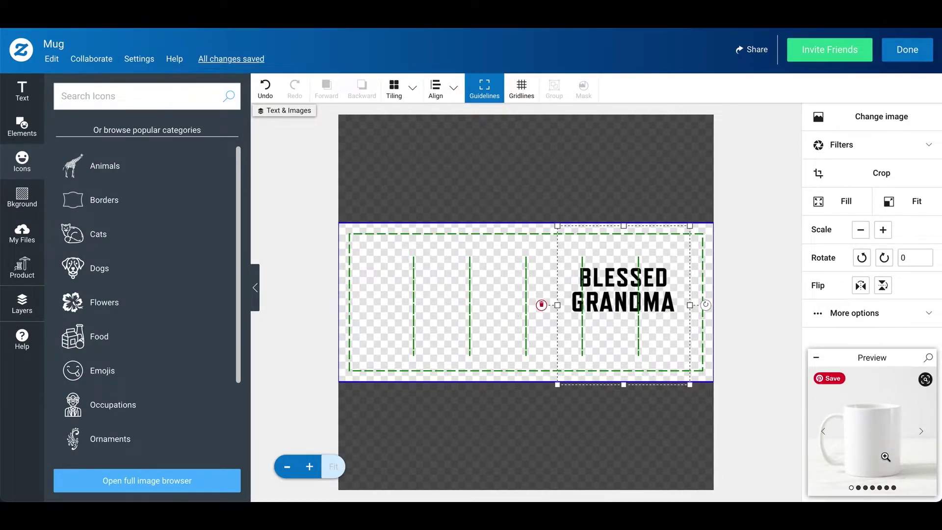
{"action": "left_click_drag", "start_coordinate": [623, 290], "coordinate": [421, 294]}
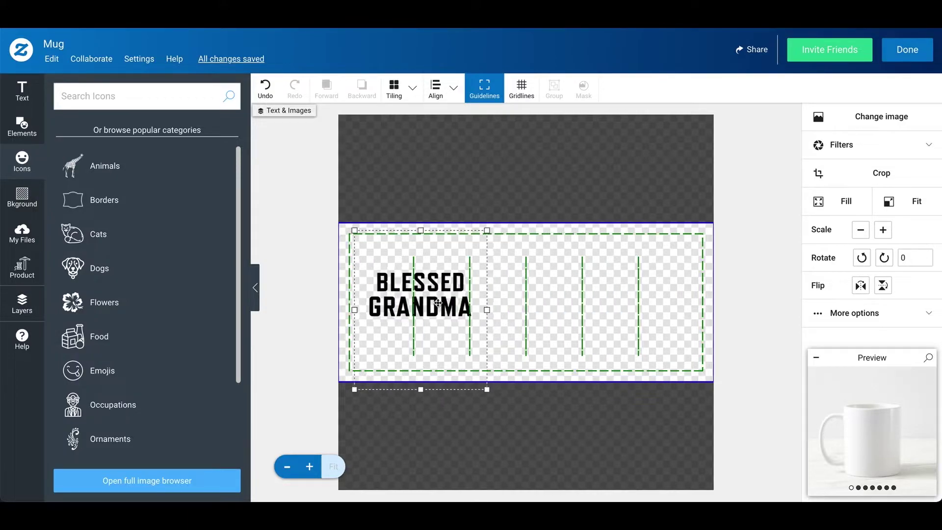
{"action": "left_click", "coordinate": [482, 237]}
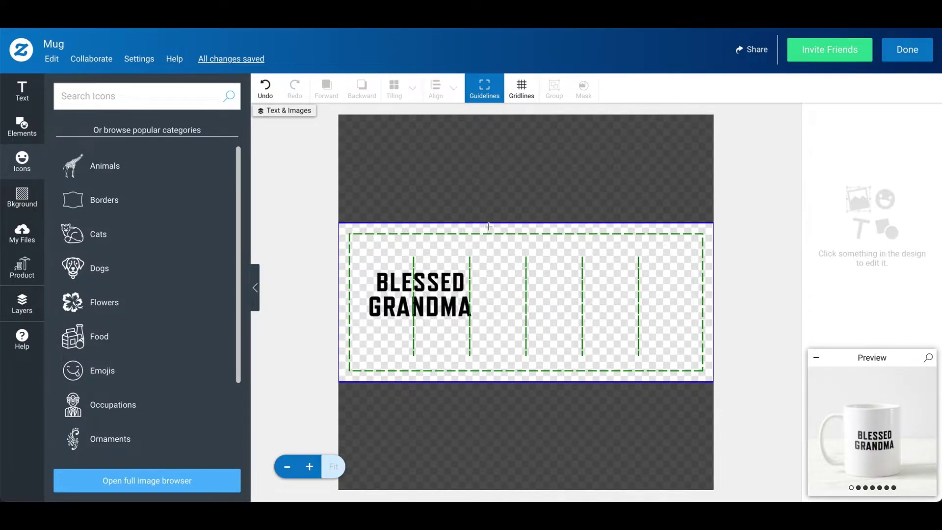
{"action": "left_click", "coordinate": [451, 289]}
{"action": "left_click_drag", "start_coordinate": [452, 289], "coordinate": [449, 284]}
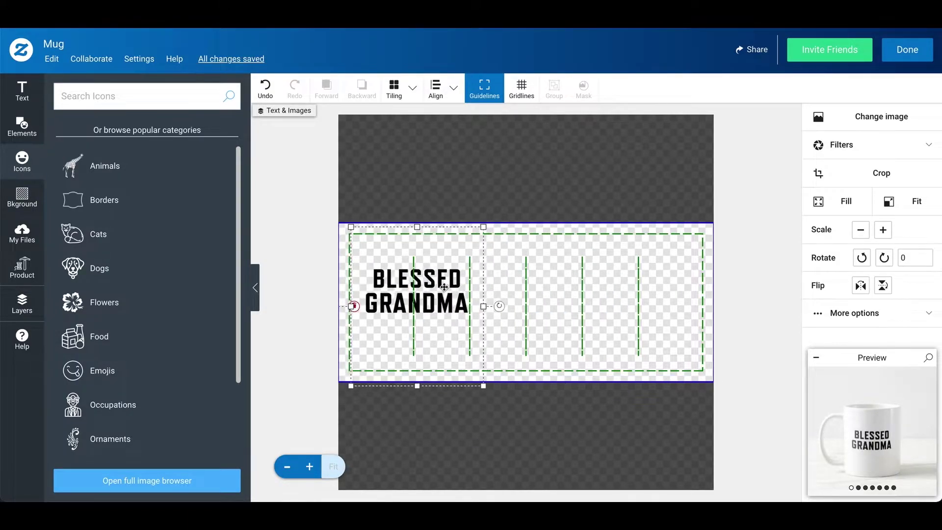
{"action": "left_click_drag", "start_coordinate": [477, 227], "coordinate": [466, 237]}
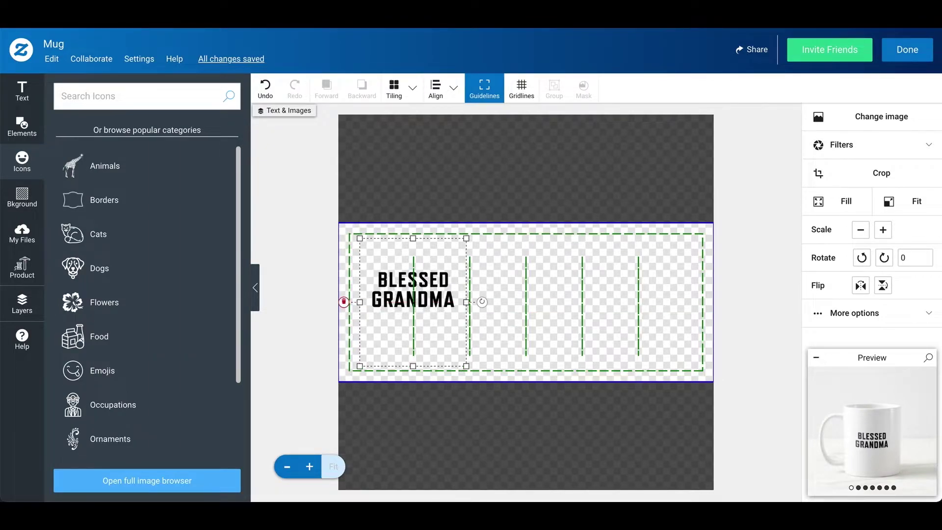
Check the mug preview from other angles, then move the image onto the rightmost panel.
{"action": "left_click", "coordinate": [921, 434]}
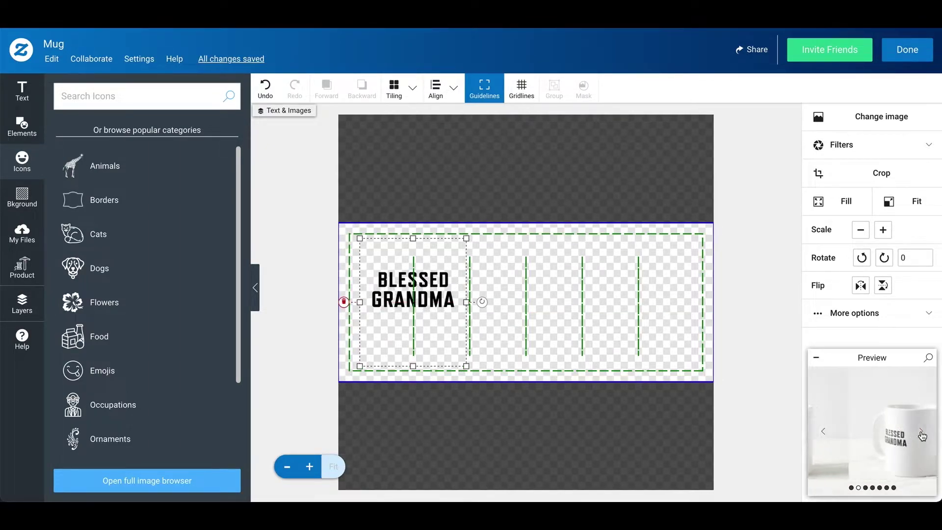
{"action": "left_click", "coordinate": [921, 433]}
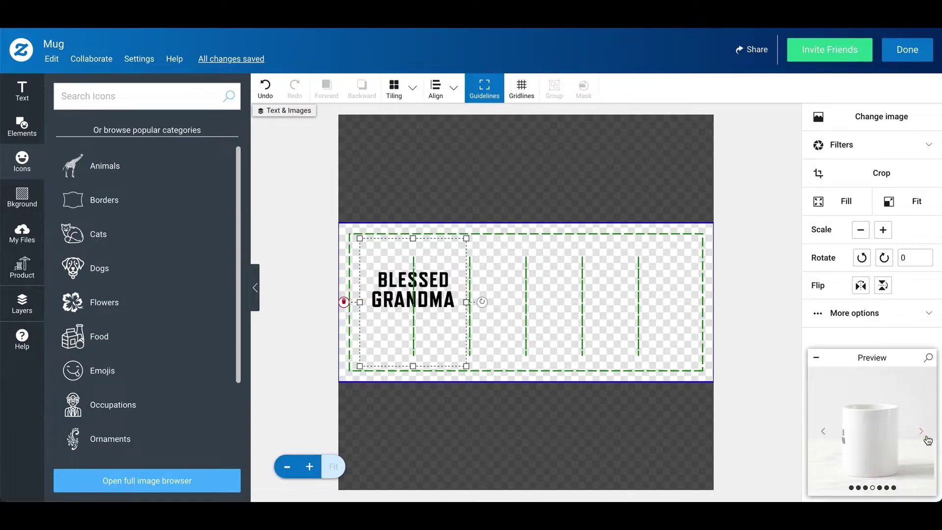
{"action": "left_click", "coordinate": [923, 435]}
{"action": "left_click_drag", "start_coordinate": [411, 297], "coordinate": [597, 309]}
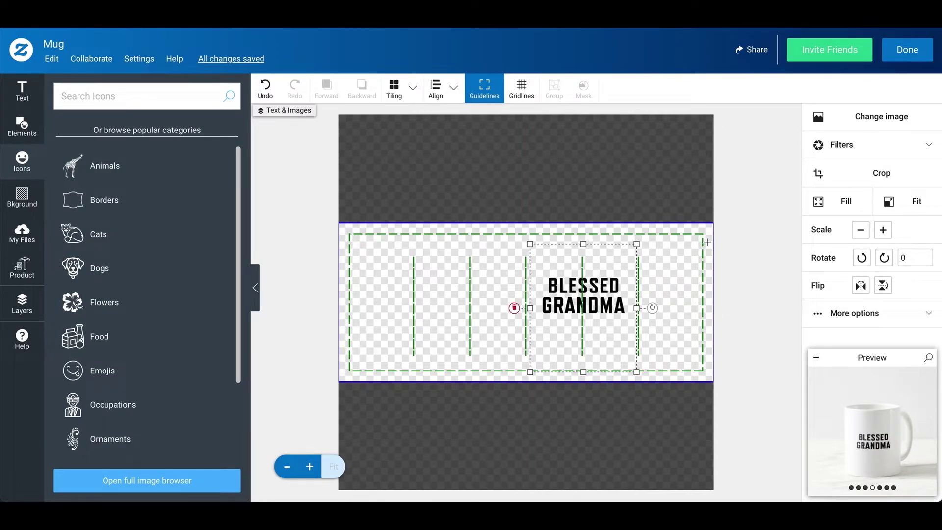
Finish the mug design, view it from the front-right angle, and choose to sell it.
{"action": "left_click", "coordinate": [917, 56]}
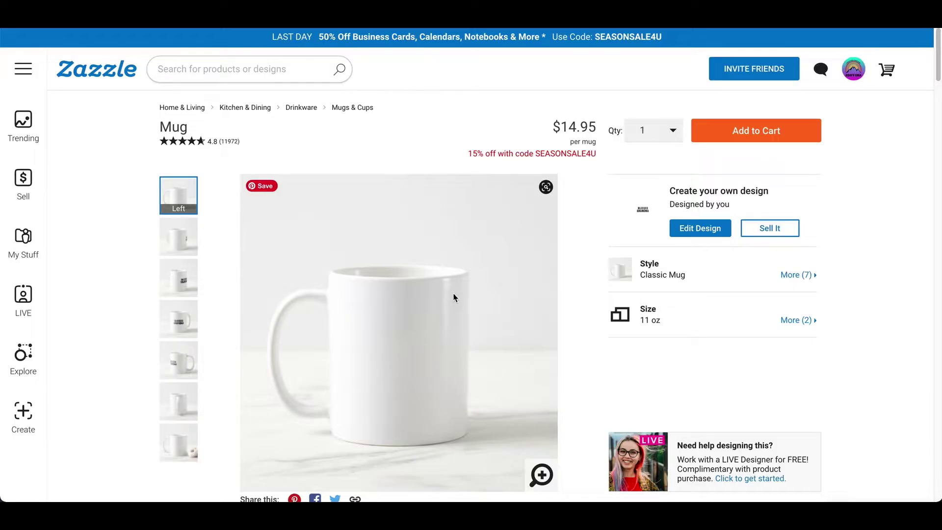
{"action": "left_click", "coordinate": [181, 316]}
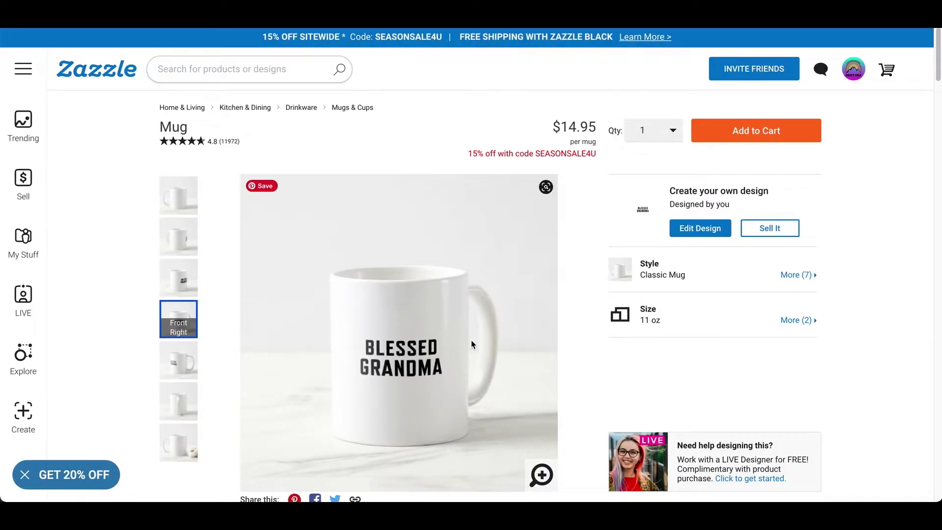
{"action": "left_click", "coordinate": [782, 229]}
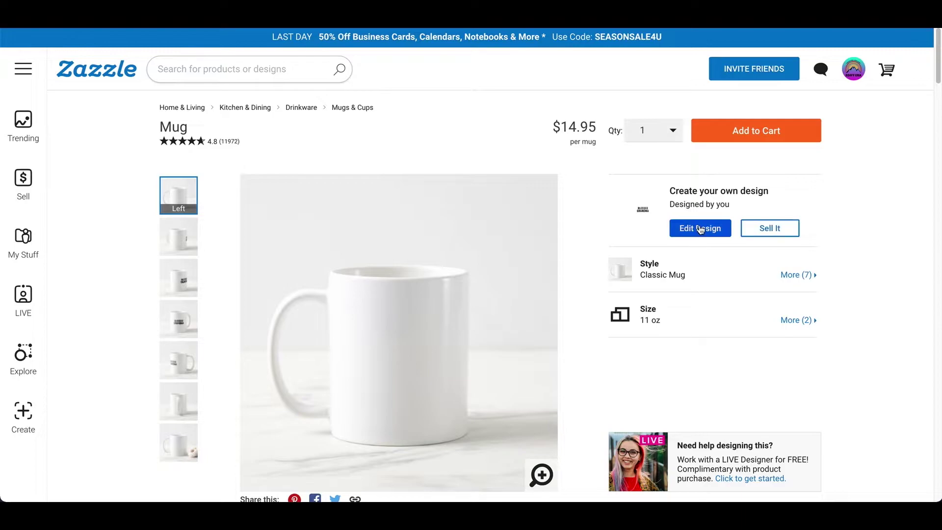
Reposition and narrow the Blessed Grandma text box so it wraps onto two lines.
{"action": "left_click", "coordinate": [700, 229]}
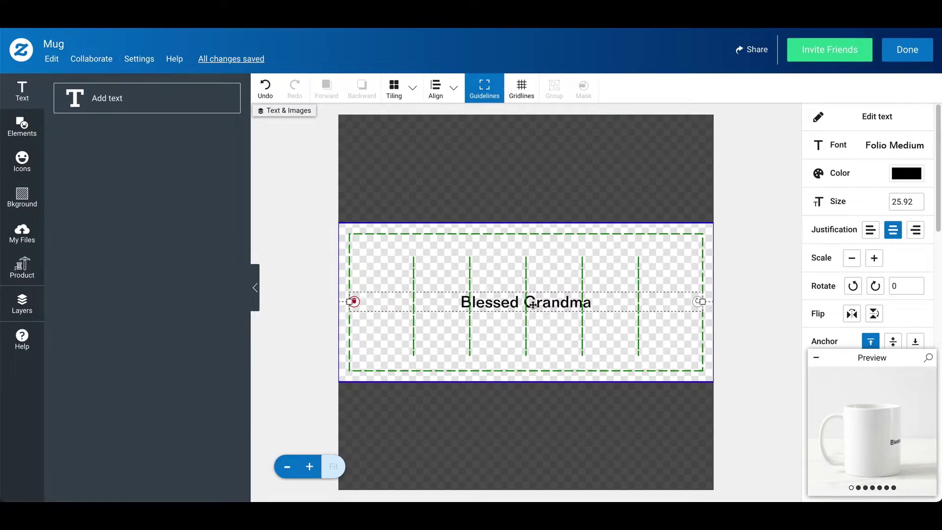
{"action": "double_click", "coordinate": [530, 304]}
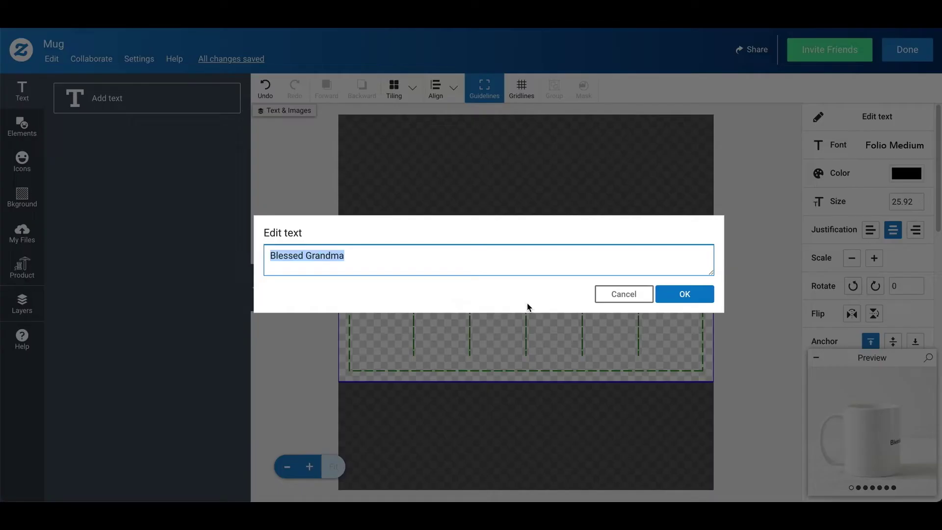
{"action": "left_click", "coordinate": [623, 296]}
{"action": "left_click_drag", "start_coordinate": [542, 307], "coordinate": [577, 276]}
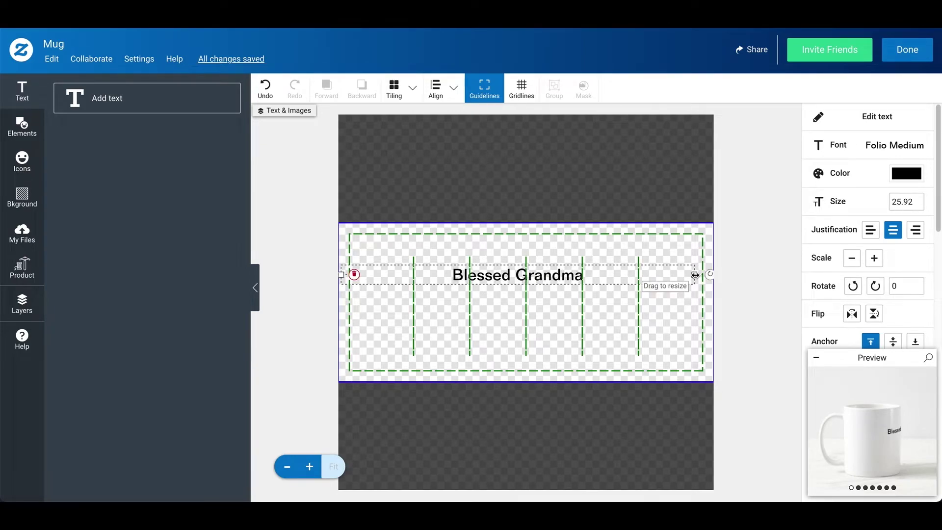
{"action": "left_click_drag", "start_coordinate": [692, 274], "coordinate": [428, 286]}
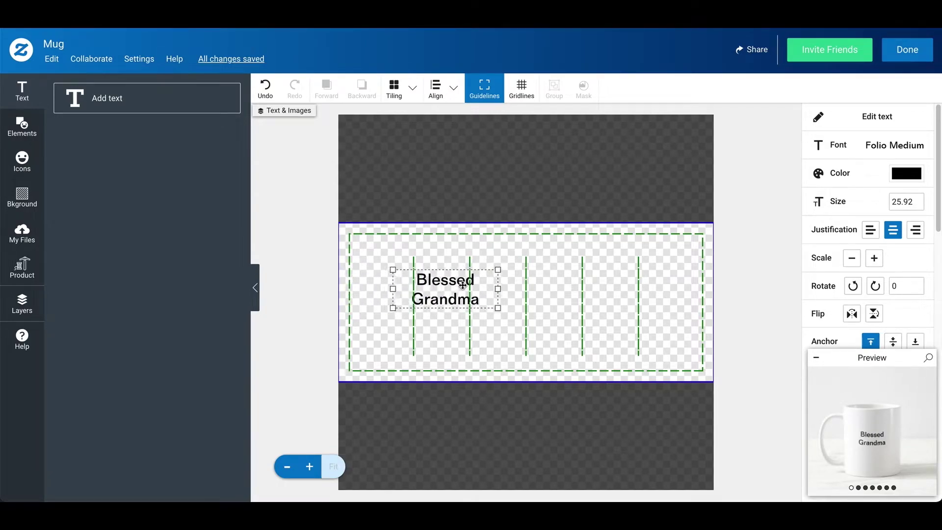
{"action": "left_click", "coordinate": [792, 296]}
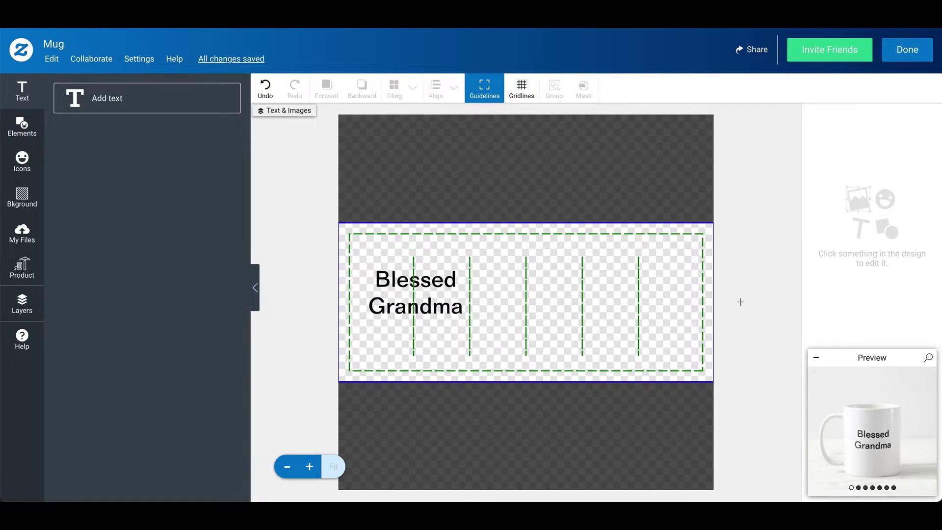
{"action": "left_click", "coordinate": [909, 53]}
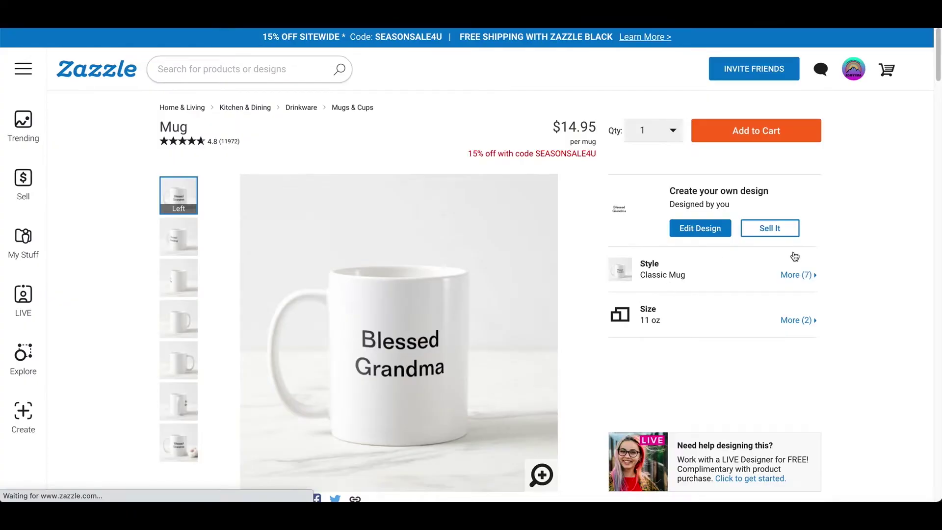
Choose to sell the mug, then open the Sell on Zazzle panel from the sidebar.
{"action": "left_click", "coordinate": [798, 227]}
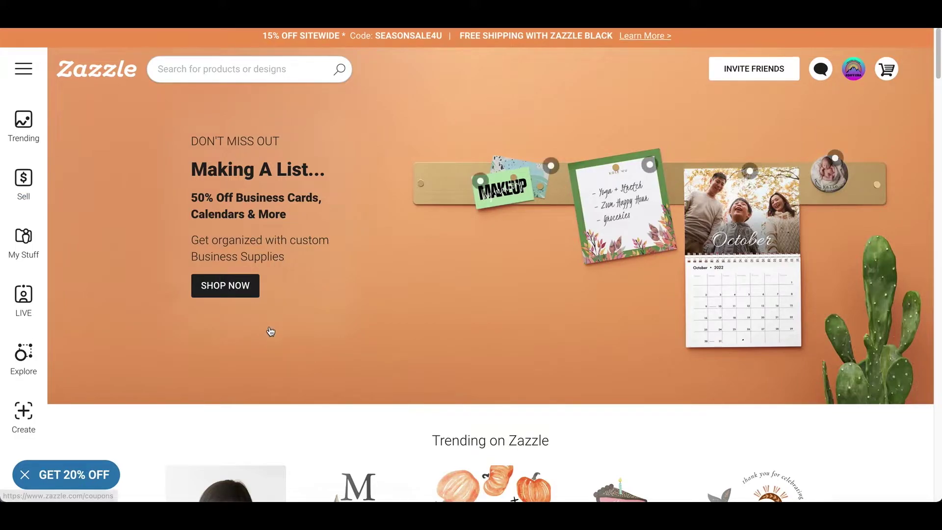
{"action": "left_click", "coordinate": [26, 184]}
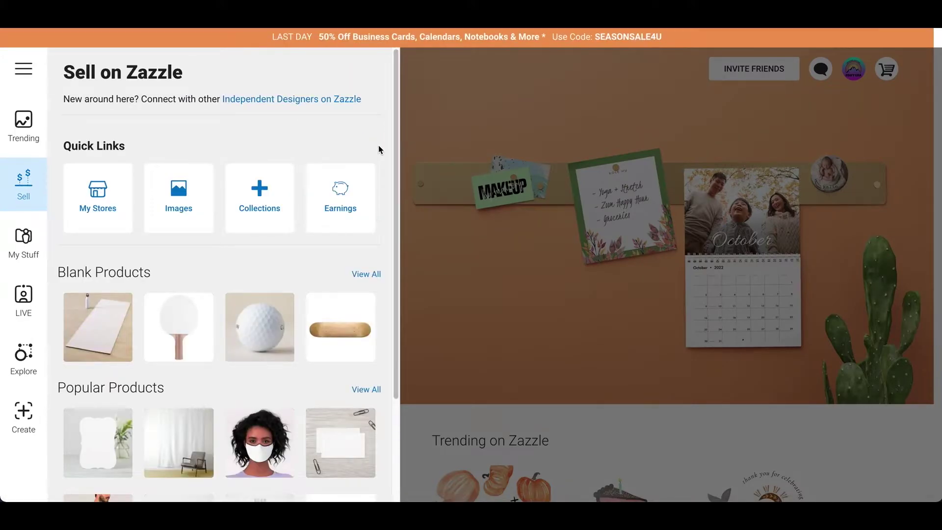
Go to My Stores, list its Products, and start a Quick Create batch.
{"action": "left_click", "coordinate": [113, 199]}
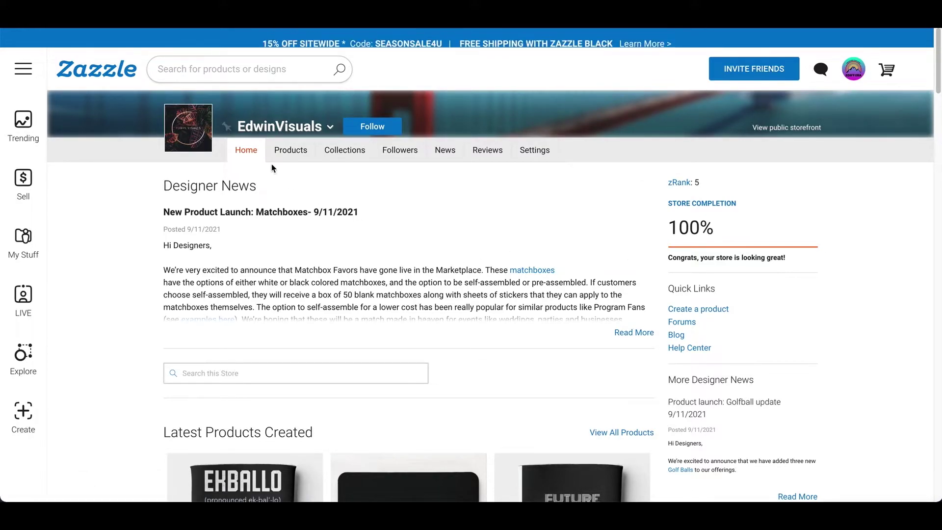
{"action": "left_click", "coordinate": [301, 156]}
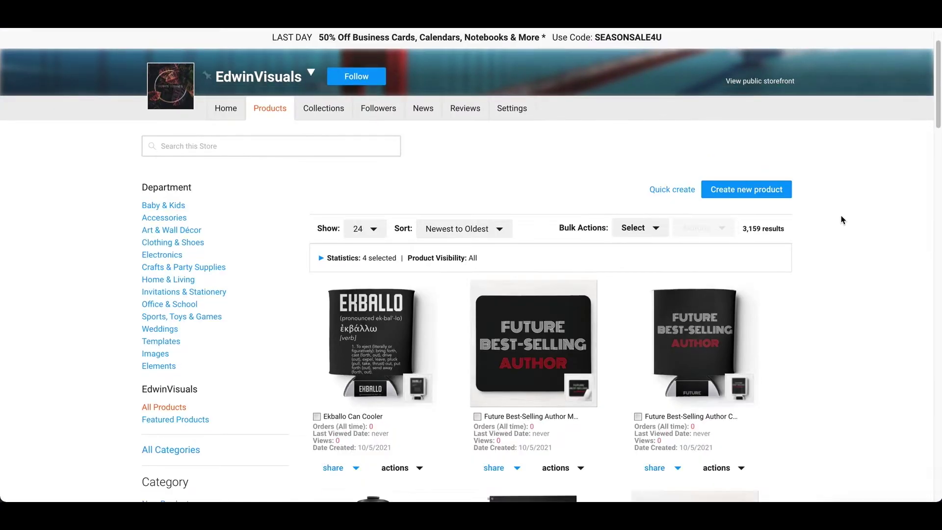
{"action": "left_click", "coordinate": [672, 191]}
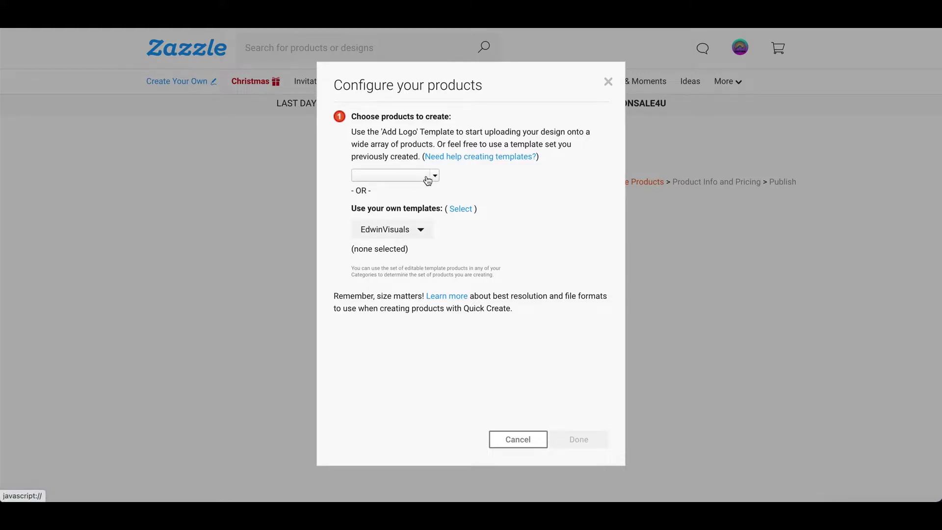
Choose the 'Add Logo' Template and generate the 20 Blessed Grandma products.
{"action": "left_click", "coordinate": [428, 181]}
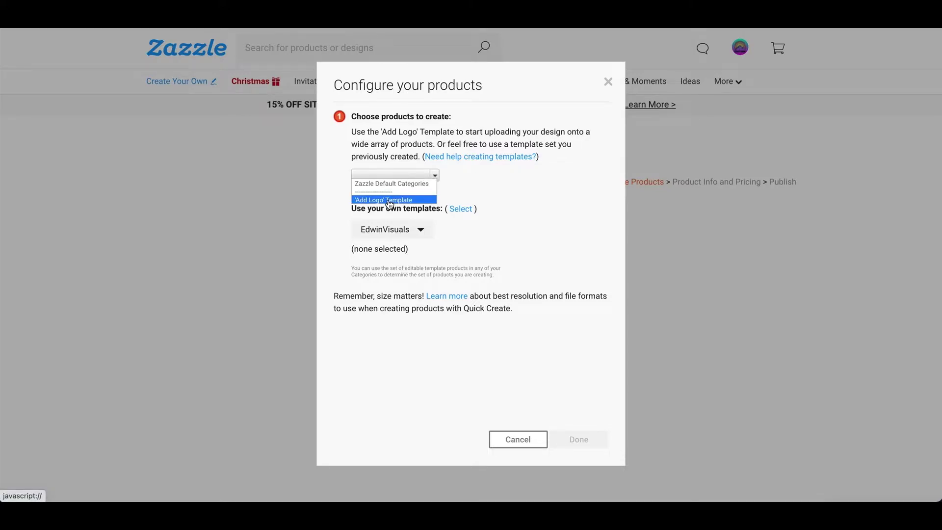
{"action": "left_click", "coordinate": [390, 201]}
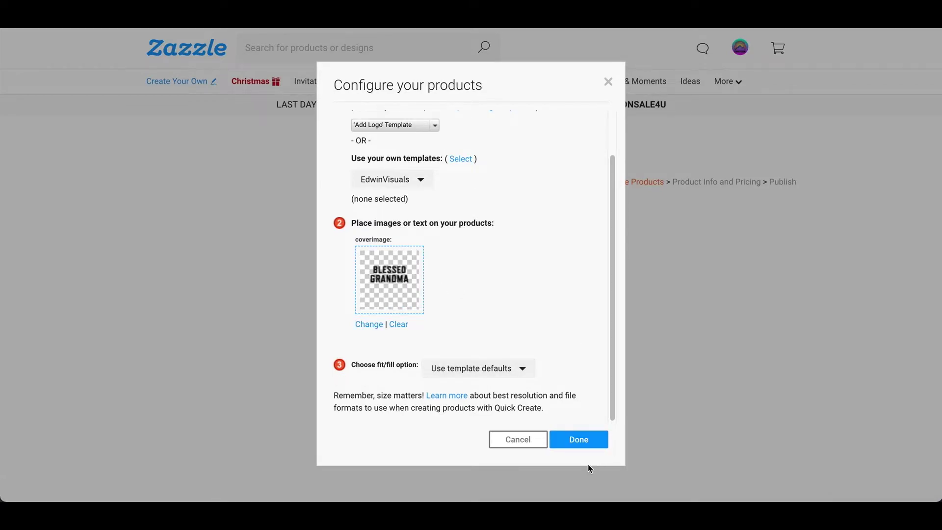
{"action": "left_click", "coordinate": [587, 444]}
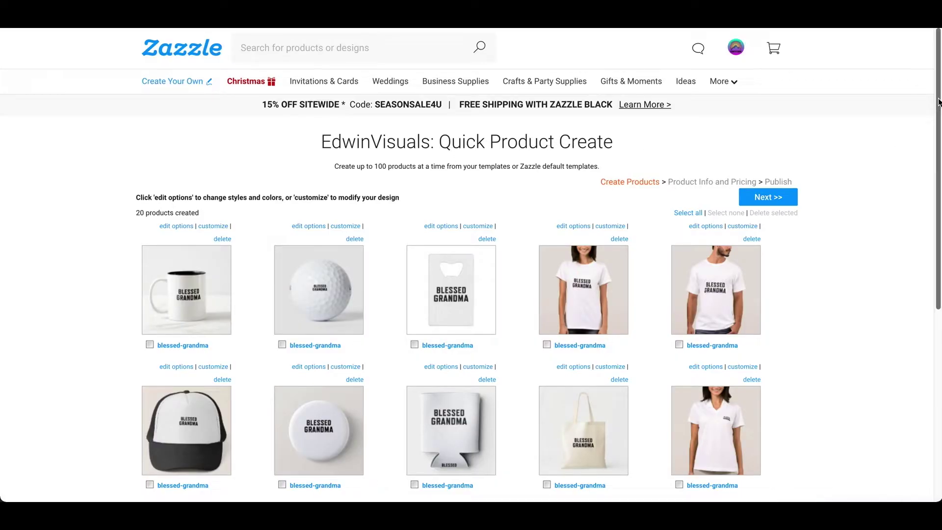
Review the generated products, apply the mug's style options, and open the golf ball for customizing.
{"action": "scroll", "coordinate": [926, 151], "scroll_direction": "down", "scroll_amount": 2}
{"action": "scroll", "coordinate": [925, 150], "scroll_direction": "down", "scroll_amount": 1}
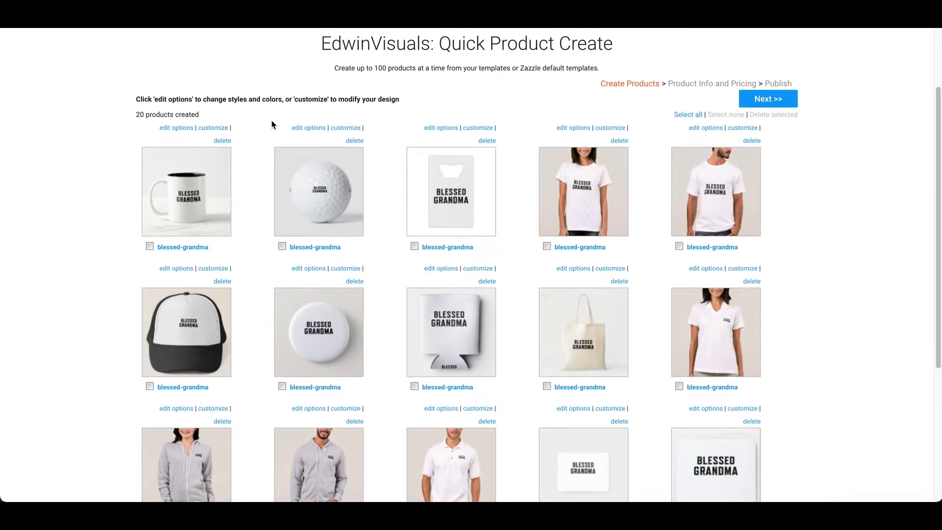
{"action": "scroll", "coordinate": [265, 169], "scroll_direction": "down", "scroll_amount": 3}
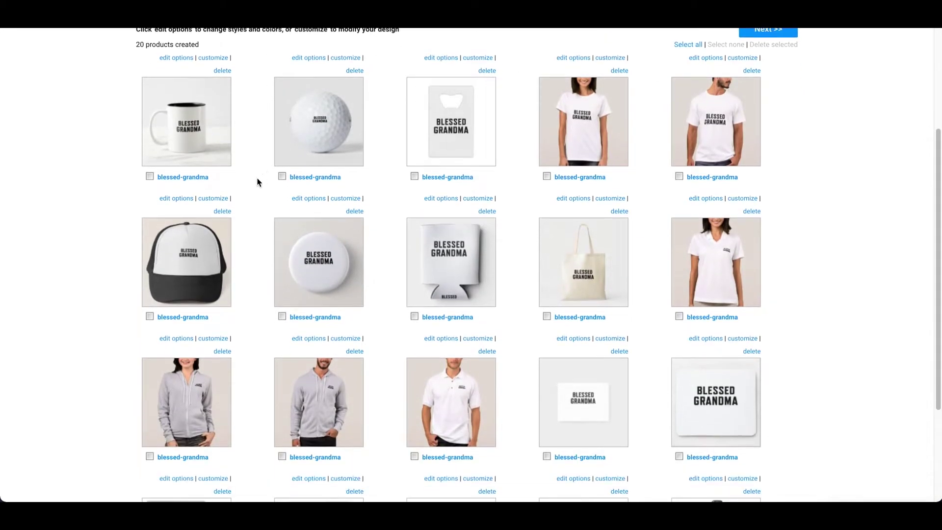
{"action": "scroll", "coordinate": [805, 246], "scroll_direction": "down", "scroll_amount": 5}
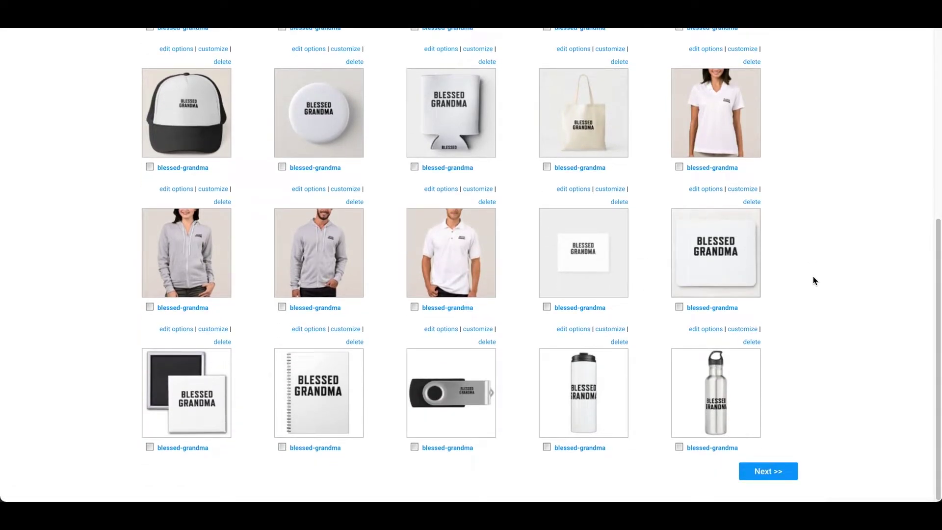
{"action": "scroll", "coordinate": [814, 281], "scroll_direction": "up", "scroll_amount": 8}
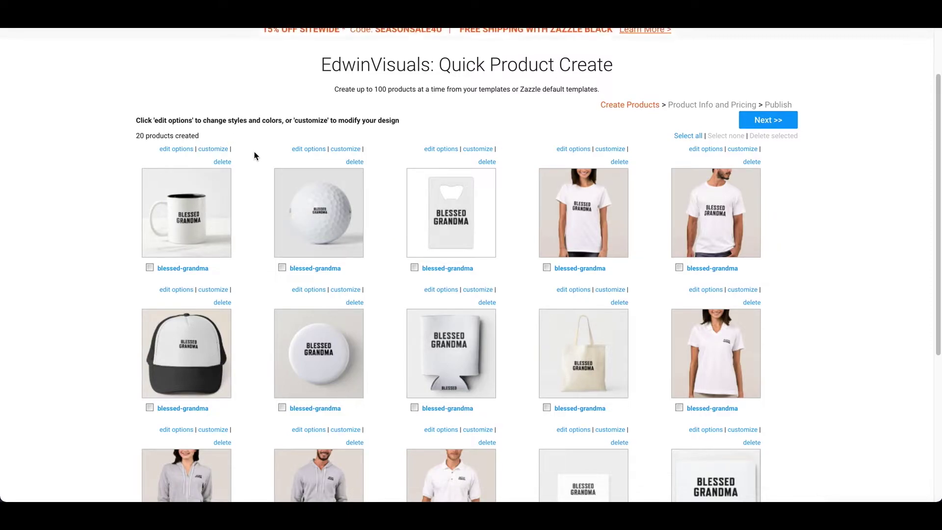
{"action": "left_click", "coordinate": [180, 152]}
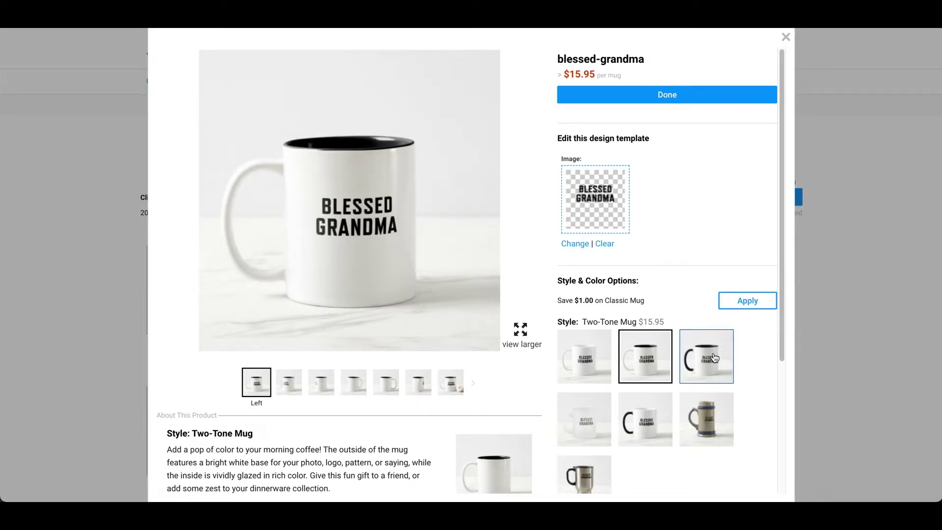
{"action": "left_click", "coordinate": [751, 301]}
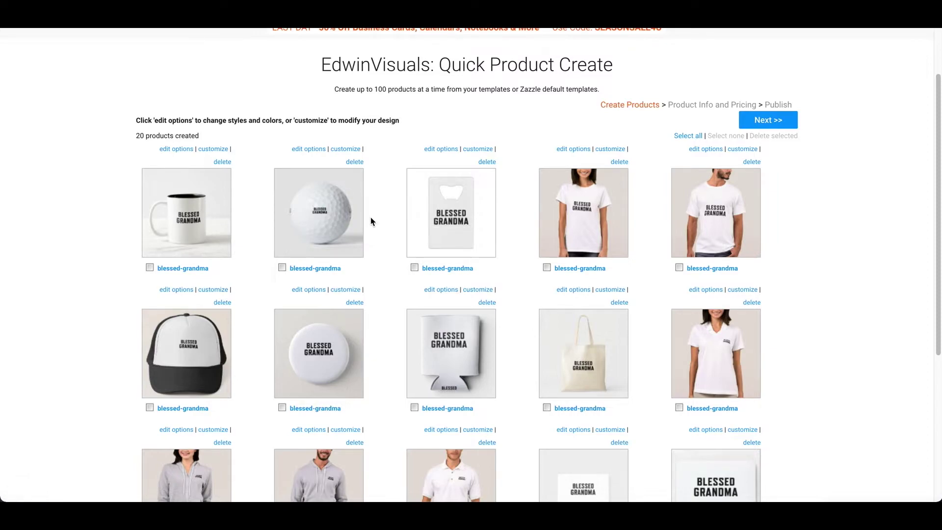
{"action": "mouse_move", "coordinate": [327, 214]}
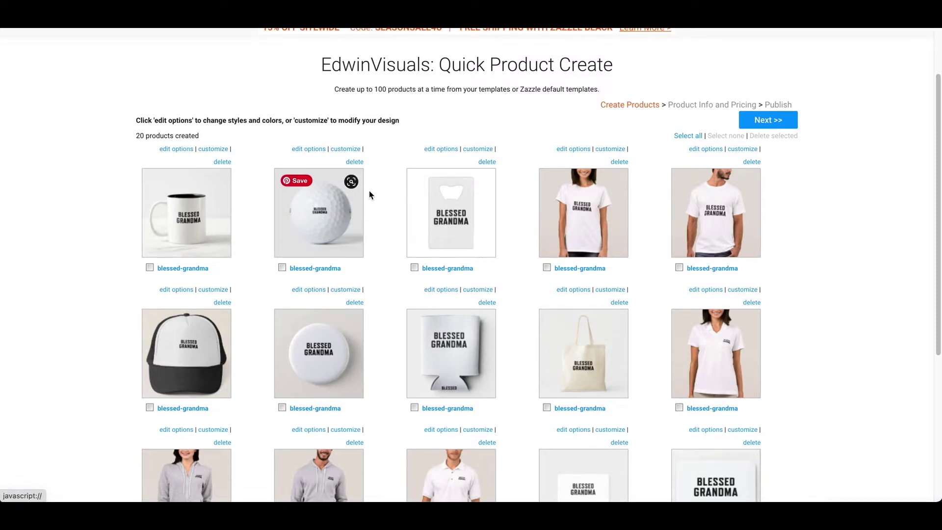
{"action": "left_click", "coordinate": [345, 149]}
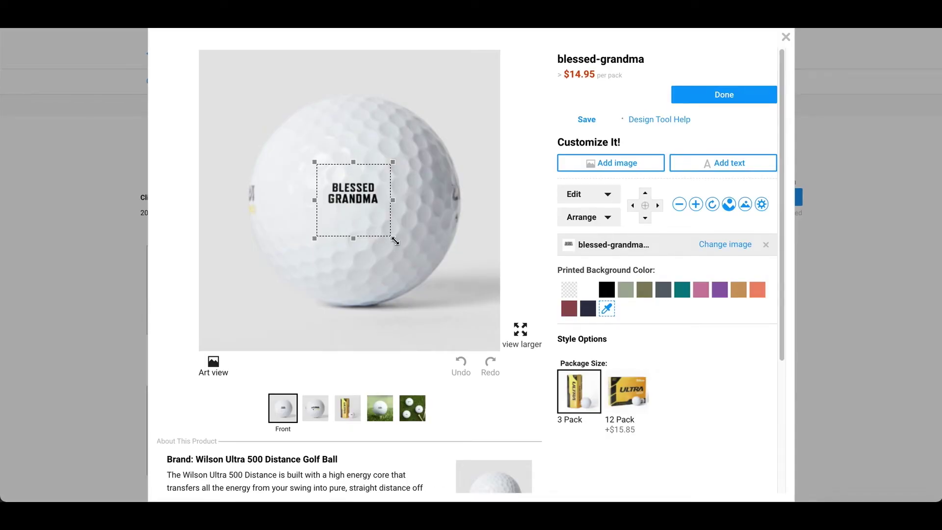
Enlarge and nudge the Blessed Grandma print on the golf ball, then resize it to Fill.
{"action": "mouse_move", "coordinate": [394, 240]}
{"action": "left_mouse_down"}
{"action": "mouse_move", "coordinate": [410, 258]}
{"action": "mouse_move", "coordinate": [379, 239]}
{"action": "left_mouse_up"}
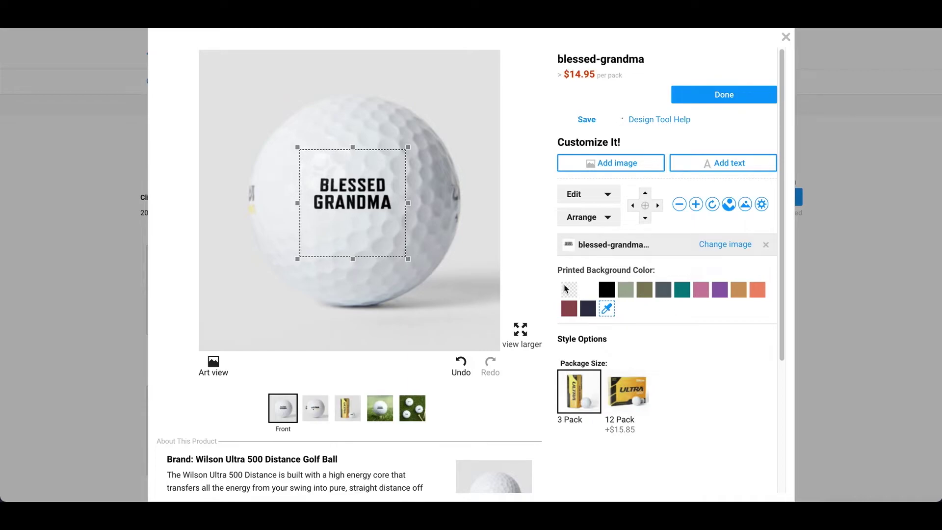
{"action": "mouse_move", "coordinate": [659, 221]}
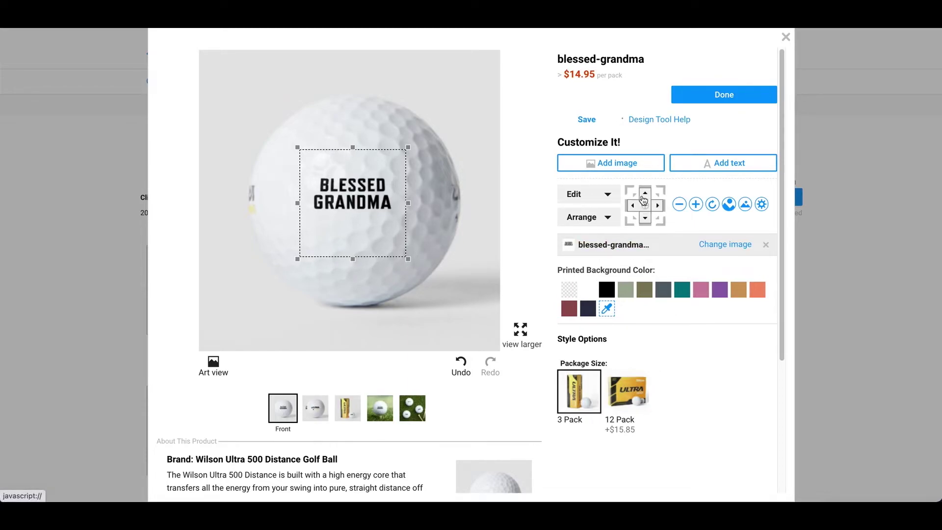
{"action": "left_click", "coordinate": [645, 196]}
{"action": "left_click", "coordinate": [659, 206]}
{"action": "left_click", "coordinate": [608, 217]}
{"action": "left_click", "coordinate": [614, 216]}
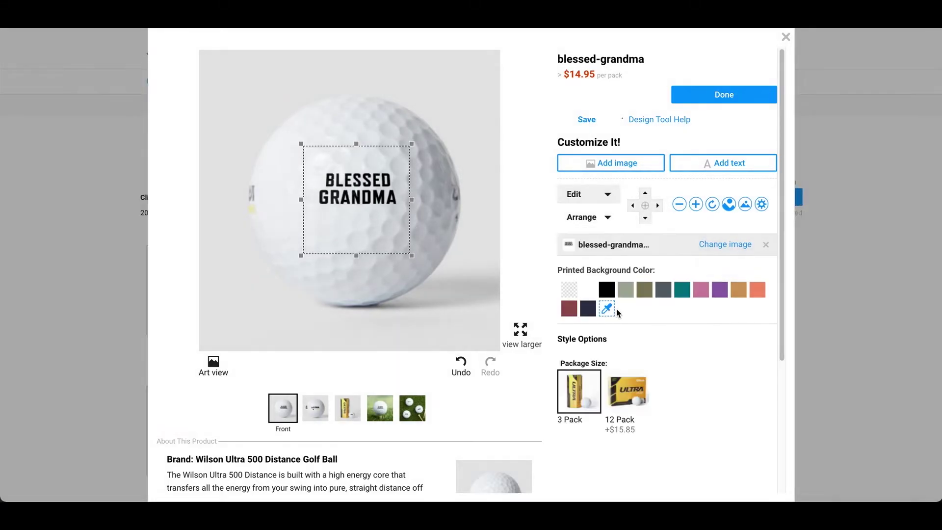
{"action": "left_click", "coordinate": [611, 216]}
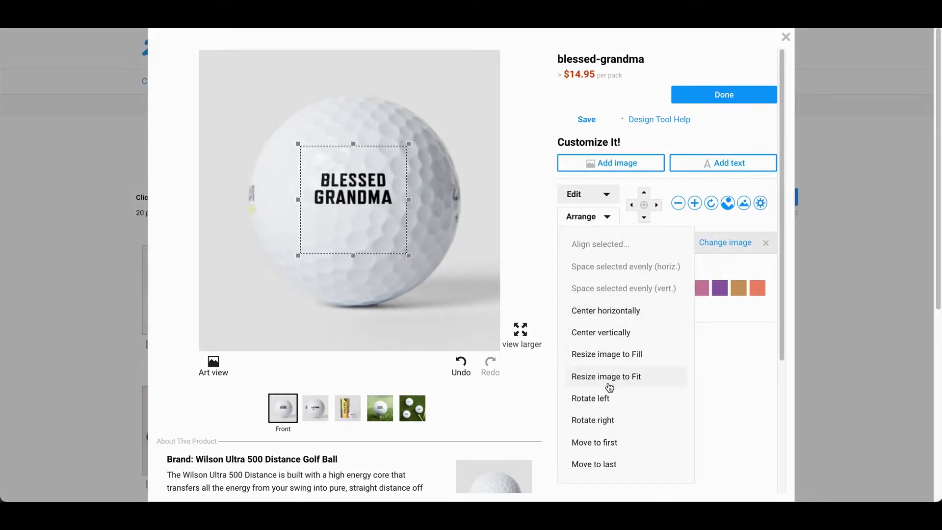
{"action": "left_click", "coordinate": [612, 358]}
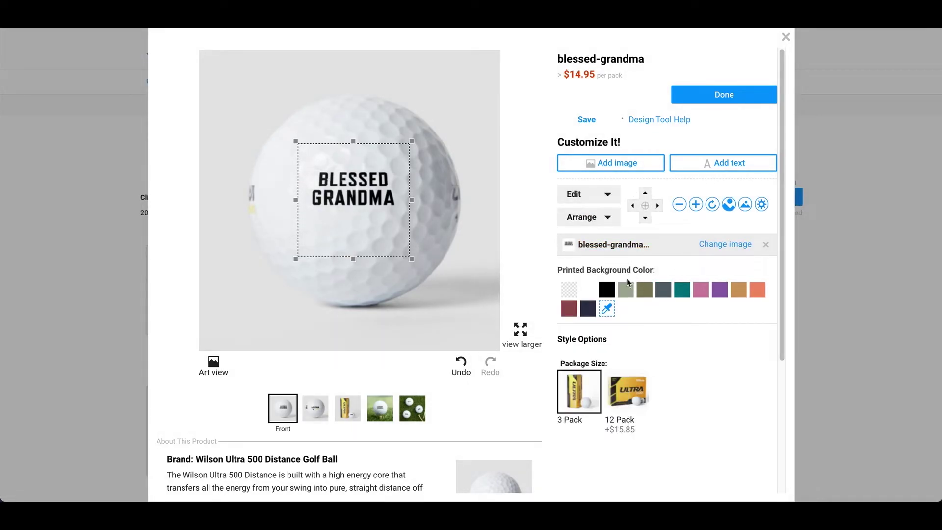
Try black and teal backgrounds, revert to transparent, and save the golf ball design.
{"action": "left_click", "coordinate": [606, 295]}
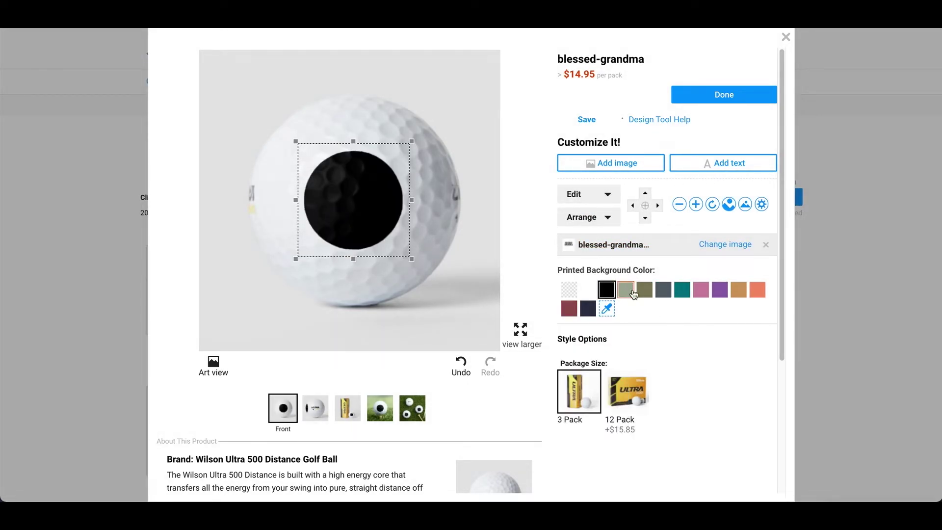
{"action": "left_click", "coordinate": [682, 290]}
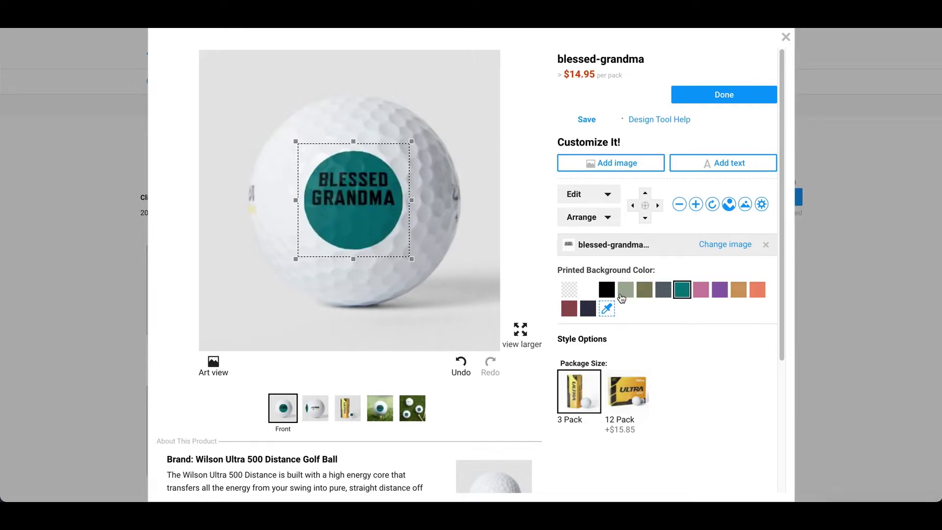
{"action": "left_click", "coordinate": [570, 290]}
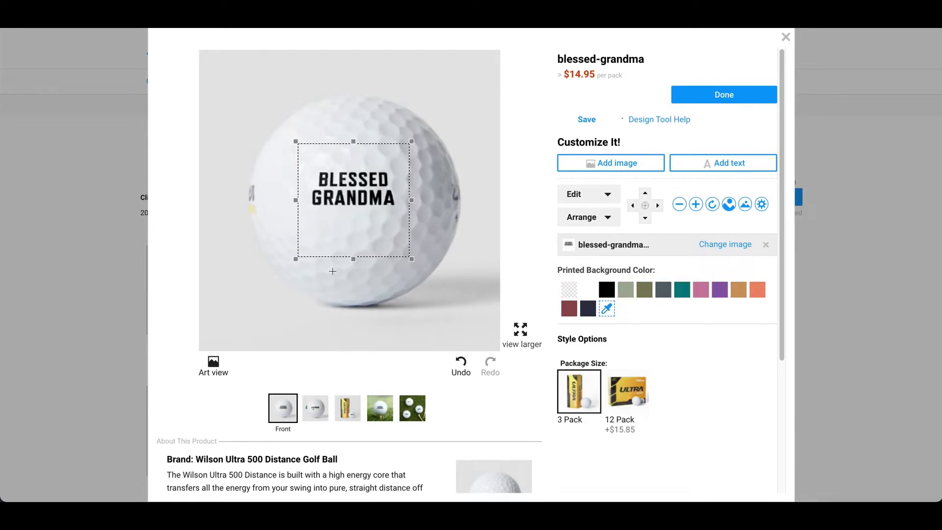
{"action": "left_click", "coordinate": [702, 101]}
{"action": "scroll", "coordinate": [740, 261], "scroll_direction": "down", "scroll_amount": 1}
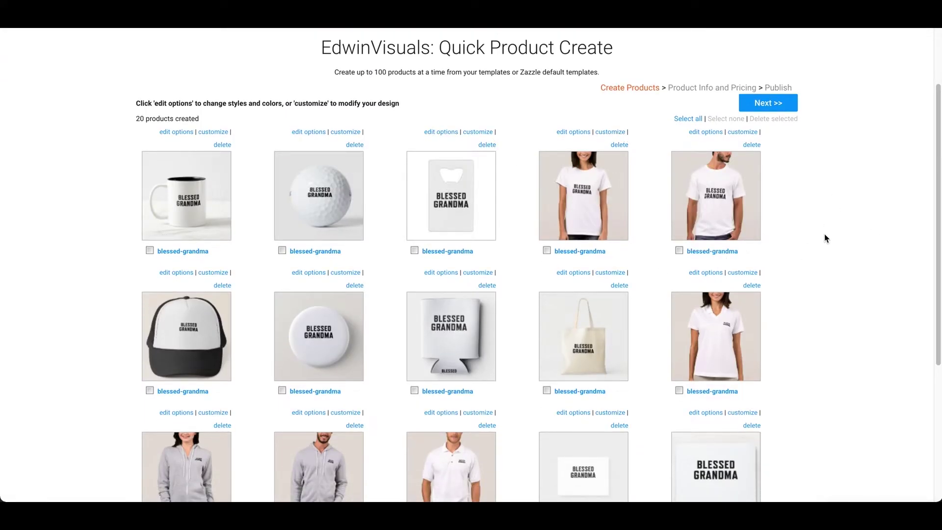
Enlarge the BLESSED GRANDMA design on the round button, then continue to Product Info and Pricing.
{"action": "scroll", "coordinate": [825, 238], "scroll_direction": "down", "scroll_amount": 2}
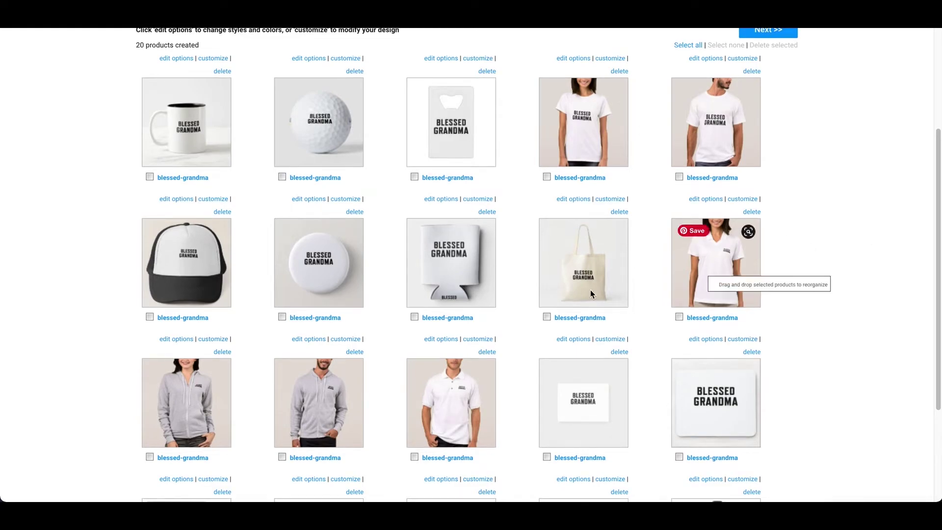
{"action": "mouse_move", "coordinate": [325, 278]}
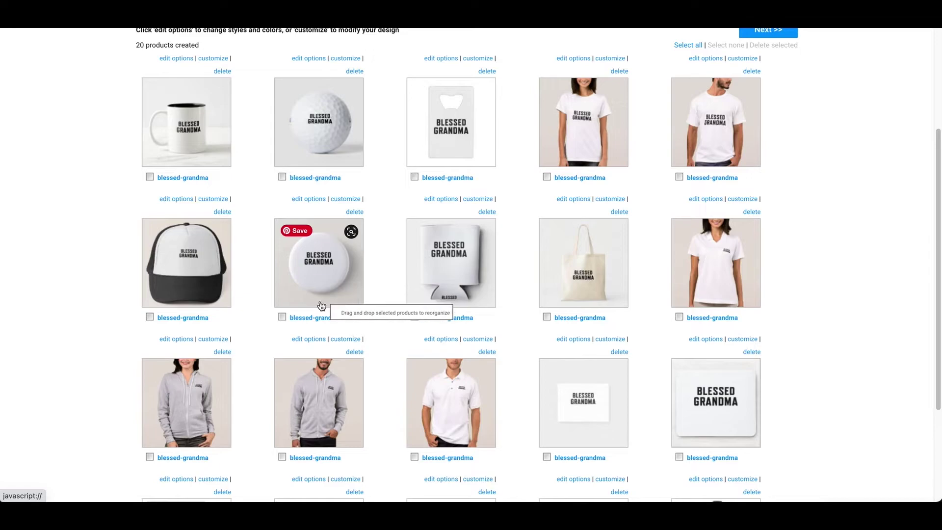
{"action": "left_click", "coordinate": [353, 341]}
{"action": "left_click_drag", "start_coordinate": [428, 281], "coordinate": [439, 303]}
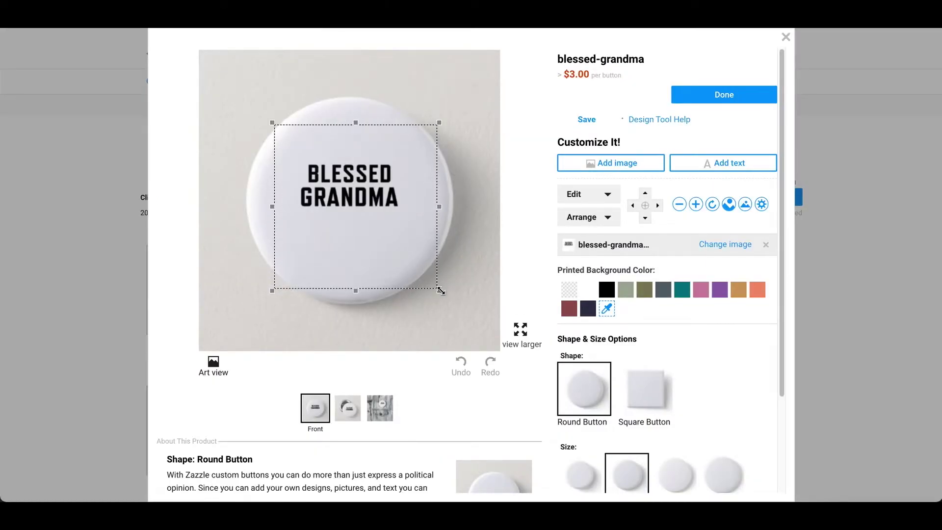
{"action": "left_click", "coordinate": [738, 96]}
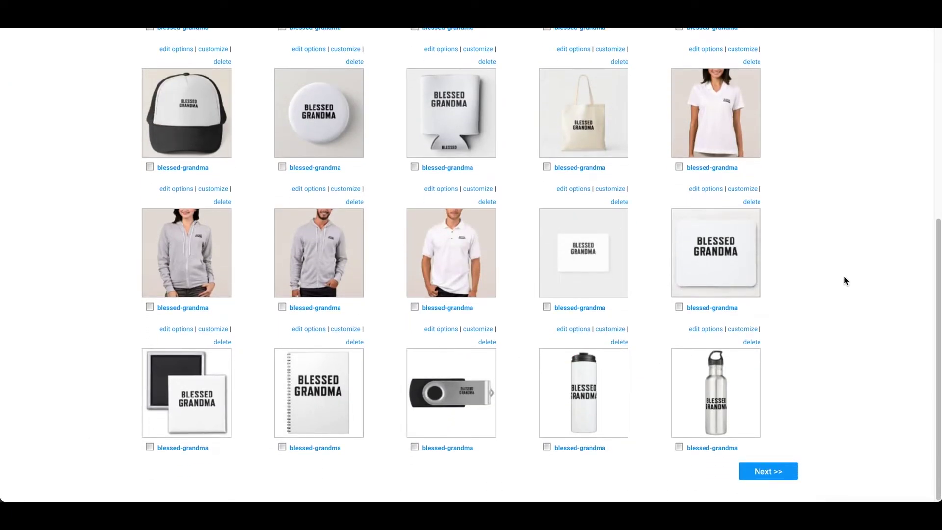
{"action": "left_click", "coordinate": [787, 472]}
Start the Blessed Grandma description and open the Events & Occasions category picker.
{"action": "scroll", "coordinate": [399, 191], "scroll_direction": "down", "scroll_amount": 2}
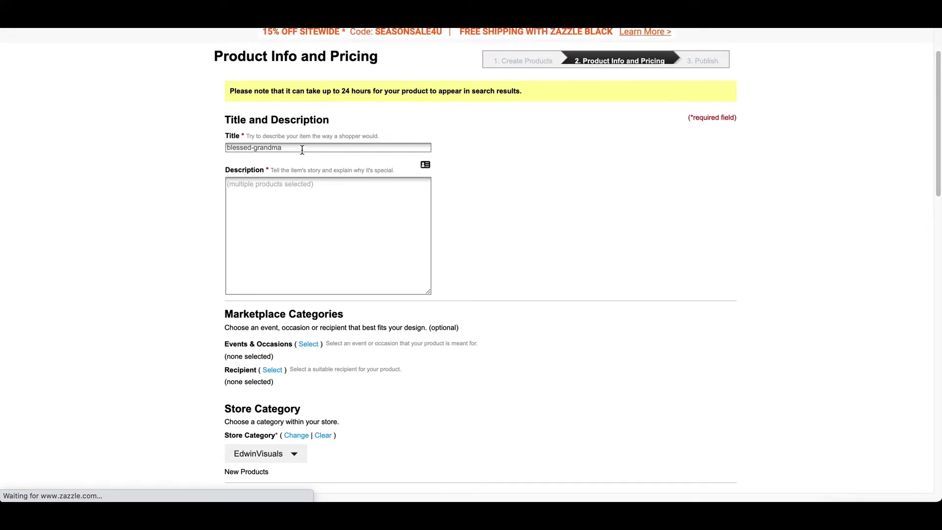
{"action": "left_click", "coordinate": [383, 206]}
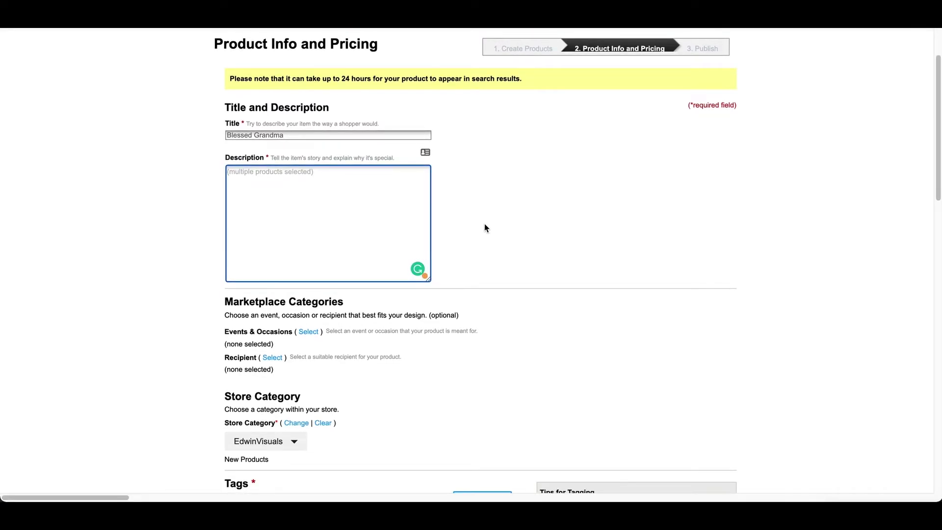
{"action": "scroll", "coordinate": [484, 222], "scroll_direction": "down", "scroll_amount": 5}
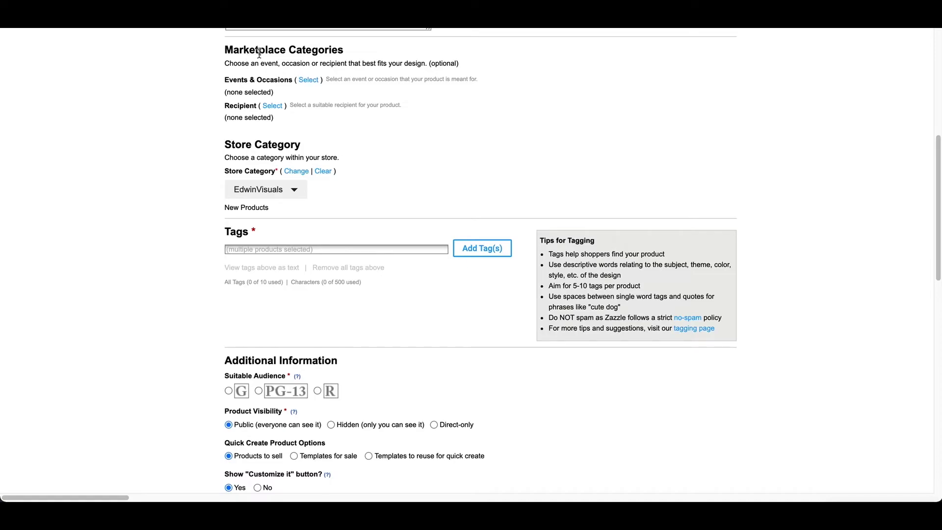
{"action": "left_click", "coordinate": [314, 81]}
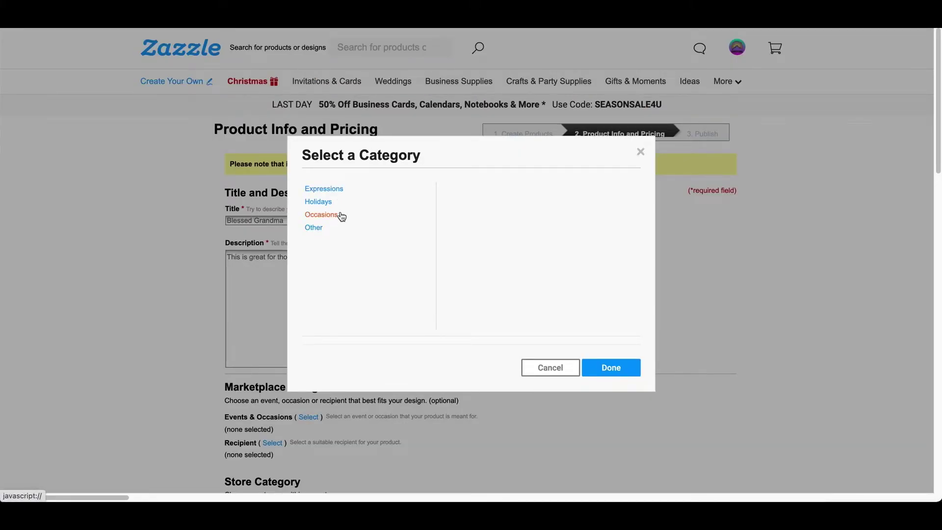
Set the occasion category to Occasions > Birthdays > Family > Grandparents.
{"action": "left_click", "coordinate": [323, 234]}
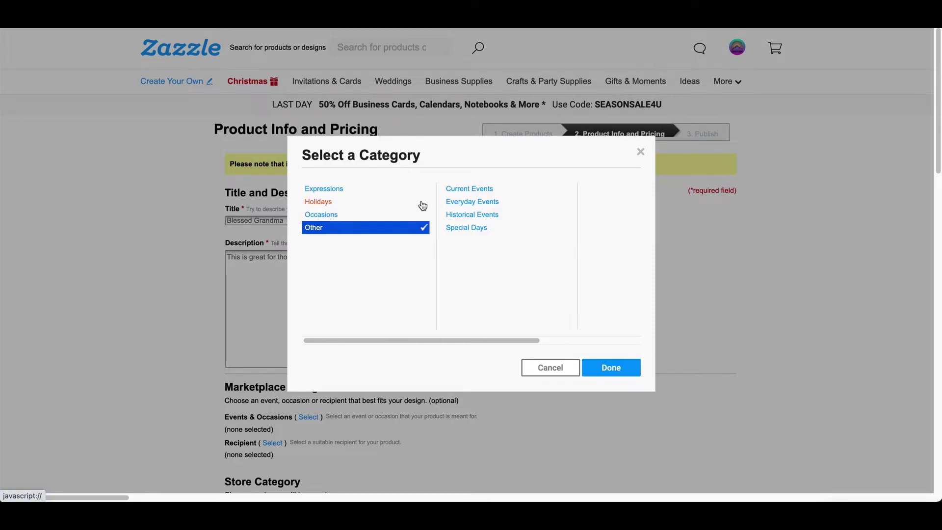
{"action": "left_click", "coordinate": [344, 214]}
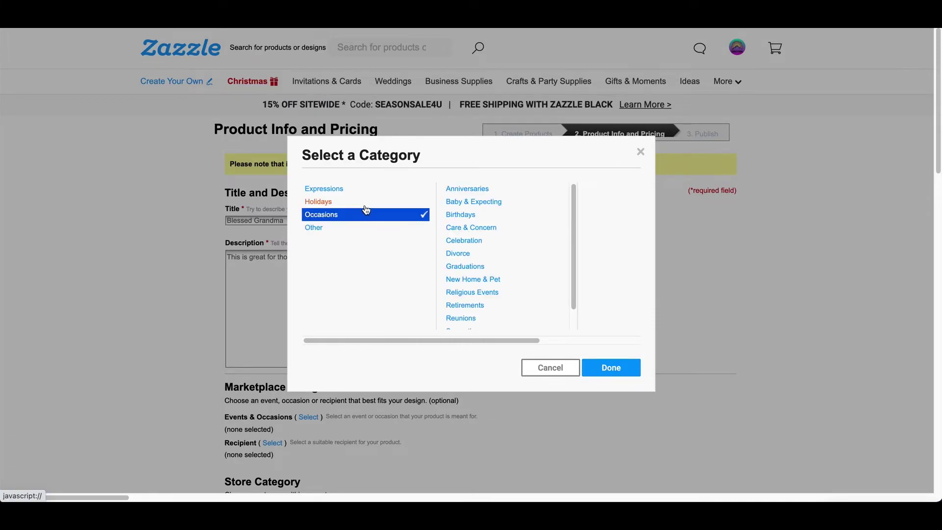
{"action": "left_click", "coordinate": [477, 215]}
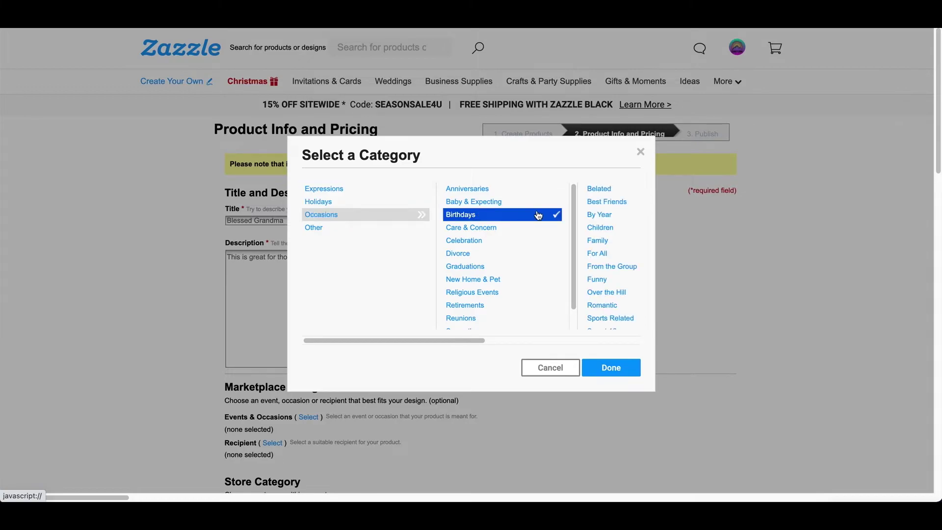
{"action": "scroll", "coordinate": [614, 220], "scroll_direction": "down", "scroll_amount": 3}
{"action": "left_click", "coordinate": [624, 216]}
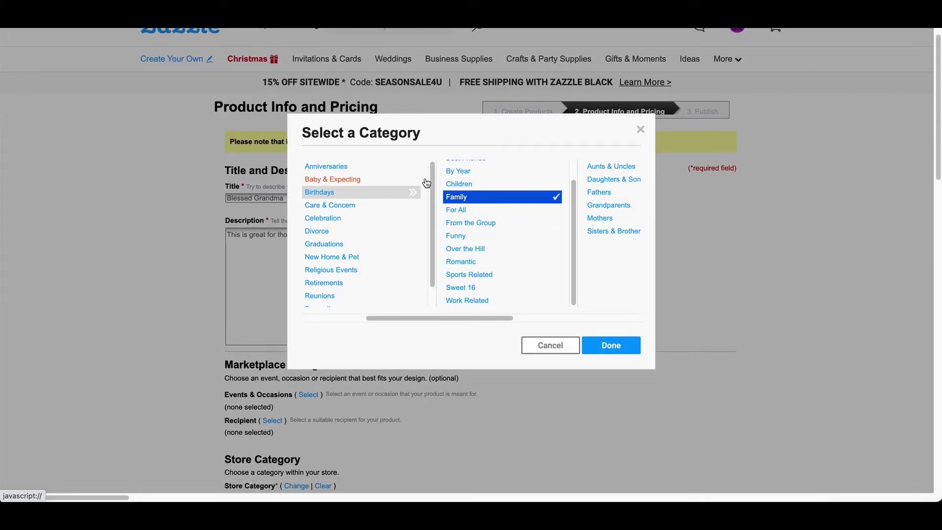
{"action": "left_click", "coordinate": [604, 206]}
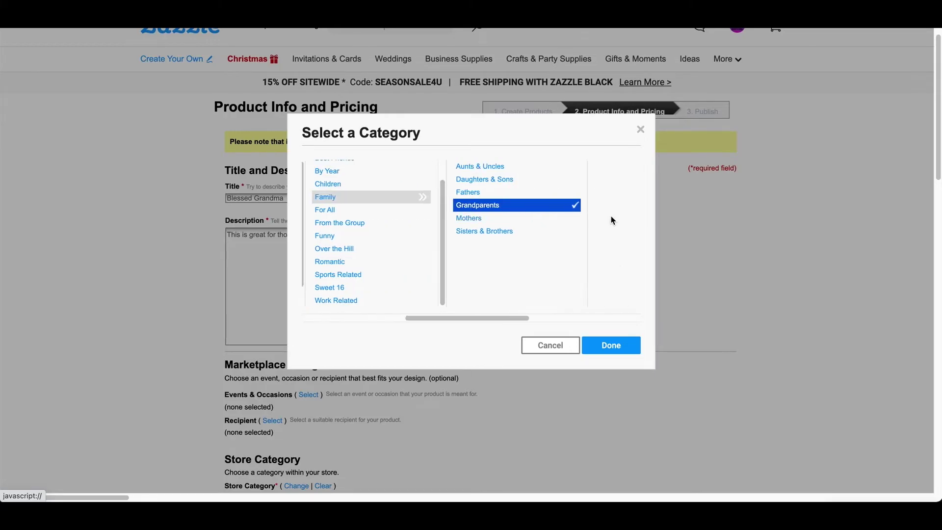
{"action": "left_click", "coordinate": [611, 345]}
{"action": "scroll", "coordinate": [473, 282], "scroll_direction": "down", "scroll_amount": 6}
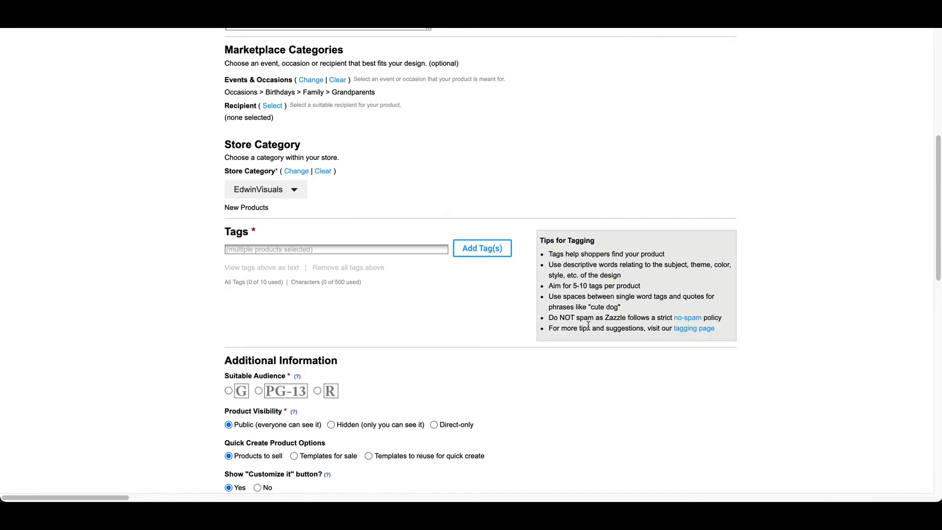
Set the recipient to For Her > Grandmother.
{"action": "left_click", "coordinate": [273, 106]}
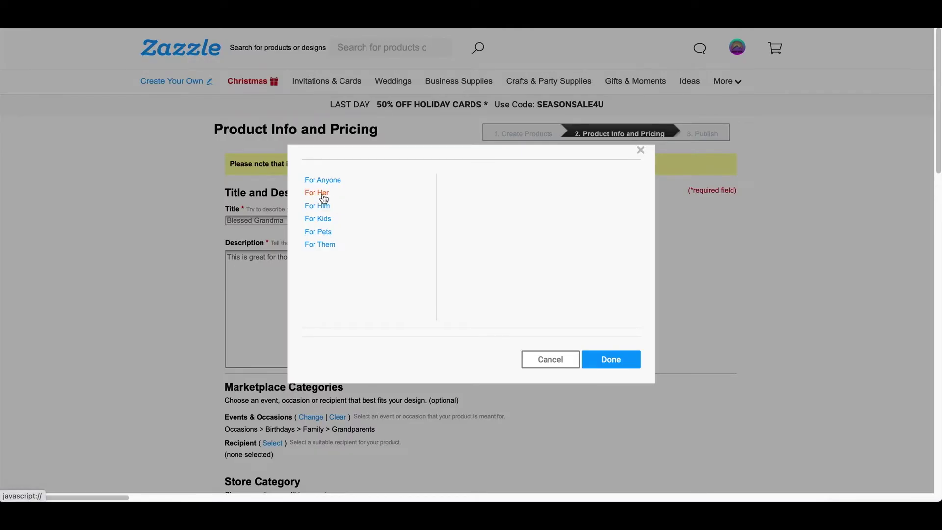
{"action": "left_click", "coordinate": [322, 193]}
{"action": "scroll", "coordinate": [573, 211], "scroll_direction": "down", "scroll_amount": 2}
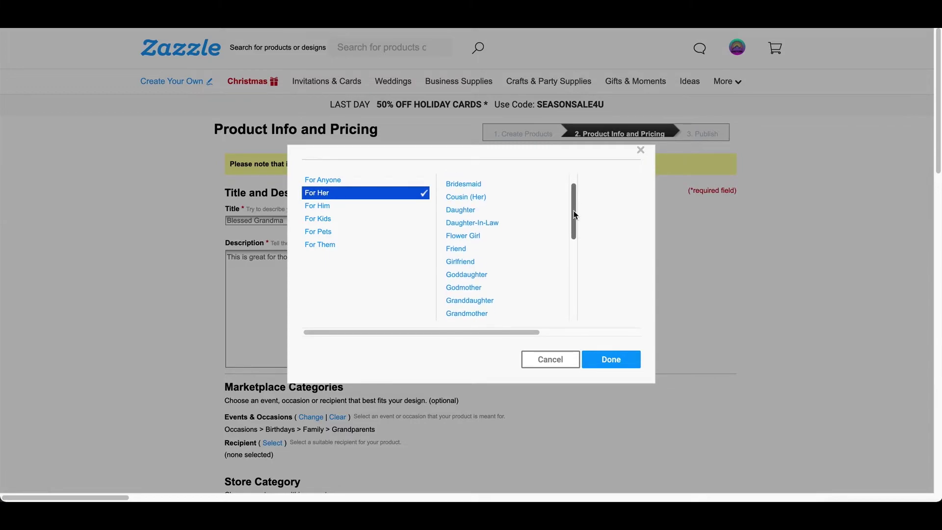
{"action": "left_click", "coordinate": [487, 319]}
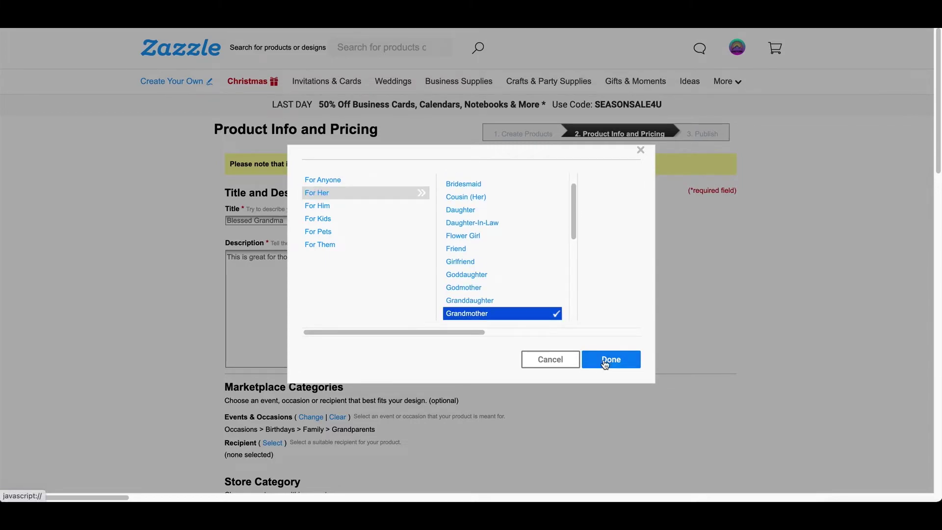
{"action": "left_click", "coordinate": [611, 359]}
{"action": "scroll", "coordinate": [190, 195], "scroll_direction": "down", "scroll_amount": 2}
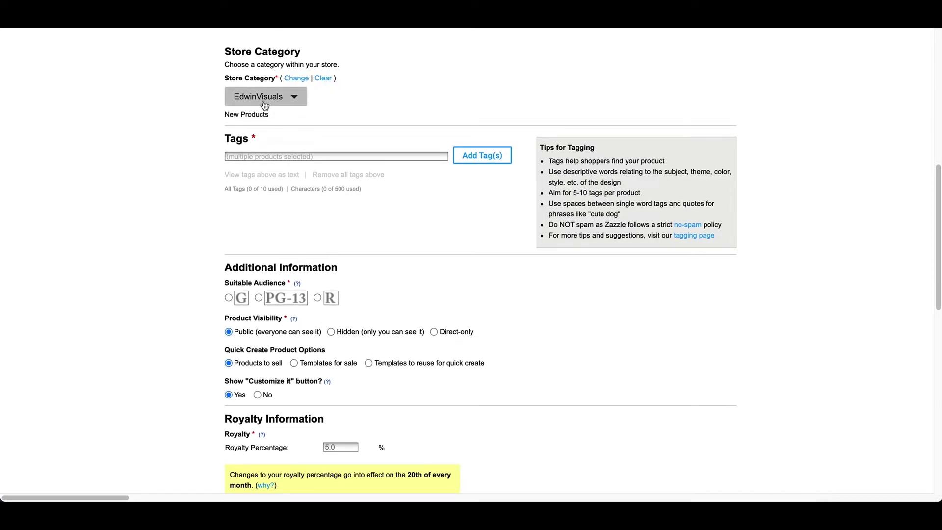
Click into the tags field and rate the products for a G audience.
{"action": "scroll", "coordinate": [344, 99], "scroll_direction": "down", "scroll_amount": 2}
{"action": "left_click", "coordinate": [379, 72]}
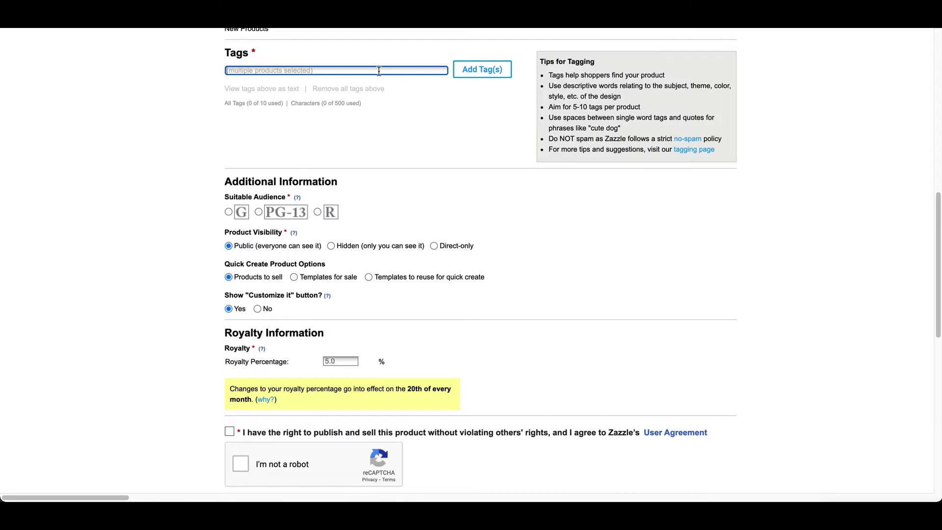
{"action": "scroll", "coordinate": [629, 157], "scroll_direction": "down", "scroll_amount": 3}
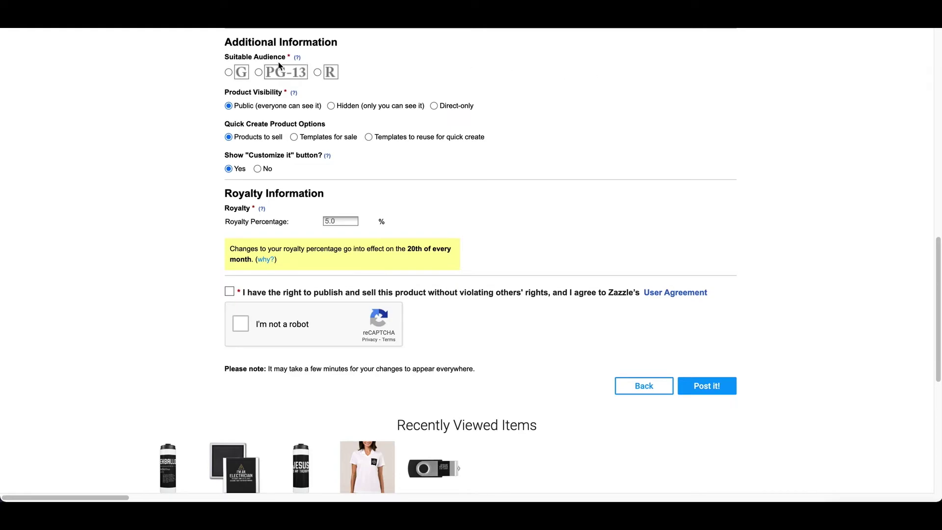
{"action": "left_click", "coordinate": [240, 72]}
Edit the royalty percentage, leaving it at 5.0%, and accept the publishing rights statement.
{"action": "scroll", "coordinate": [267, 148], "scroll_direction": "down", "scroll_amount": 1}
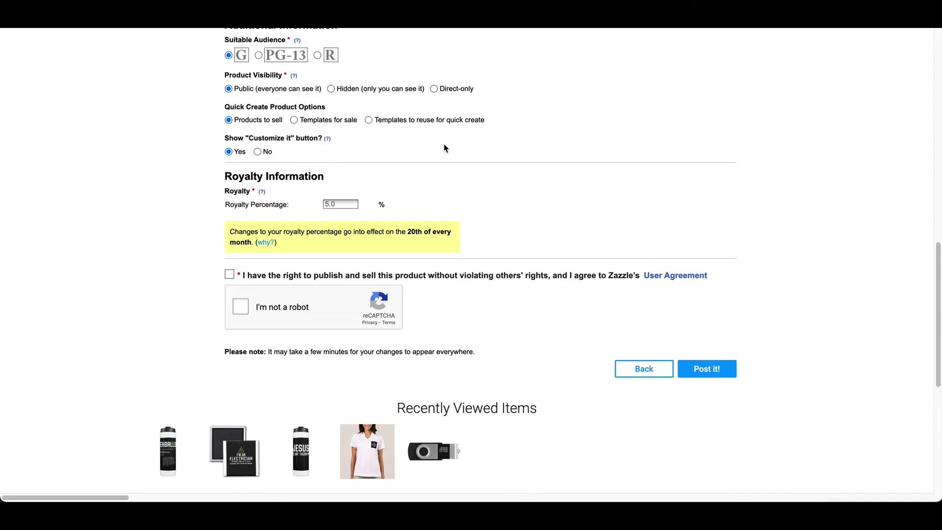
{"action": "scroll", "coordinate": [335, 141], "scroll_direction": "down", "scroll_amount": 3}
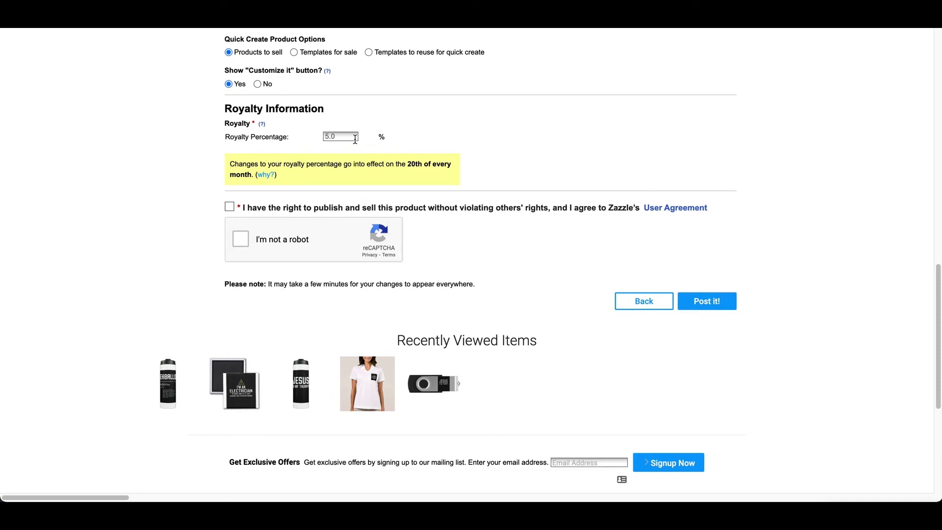
{"action": "left_click_drag", "start_coordinate": [355, 139], "coordinate": [289, 140]}
{"action": "key", "text": "BackSpace"}
{"action": "key", "text": "BackSpace"}
{"action": "type", "text": "15"}
{"action": "left_click", "coordinate": [408, 119]}
{"action": "mouse_move", "coordinate": [356, 136]}
{"action": "left_mouse_down"}
{"action": "mouse_move", "coordinate": [325, 136]}
{"action": "mouse_move", "coordinate": [351, 135]}
{"action": "left_mouse_up"}
{"action": "type", "text": "10.0"}
{"action": "type", "text": "5"}
{"action": "left_click", "coordinate": [667, 91]}
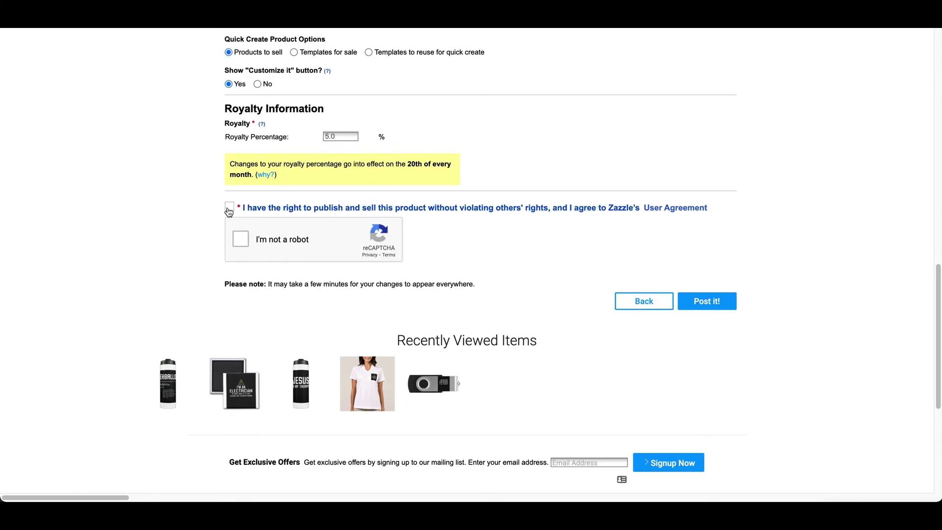
{"action": "left_click", "coordinate": [228, 208]}
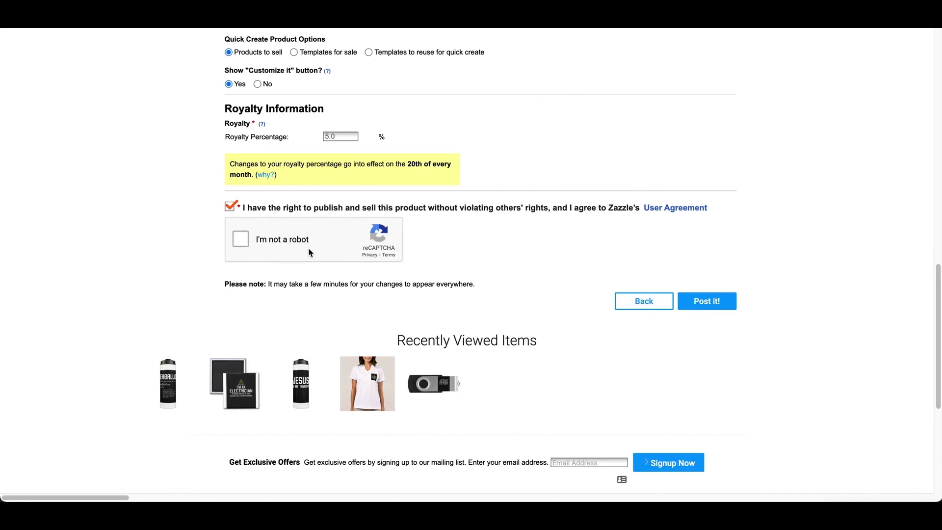
Complete the reCAPTCHA 'I'm not a robot' check.
{"action": "left_click", "coordinate": [239, 245]}
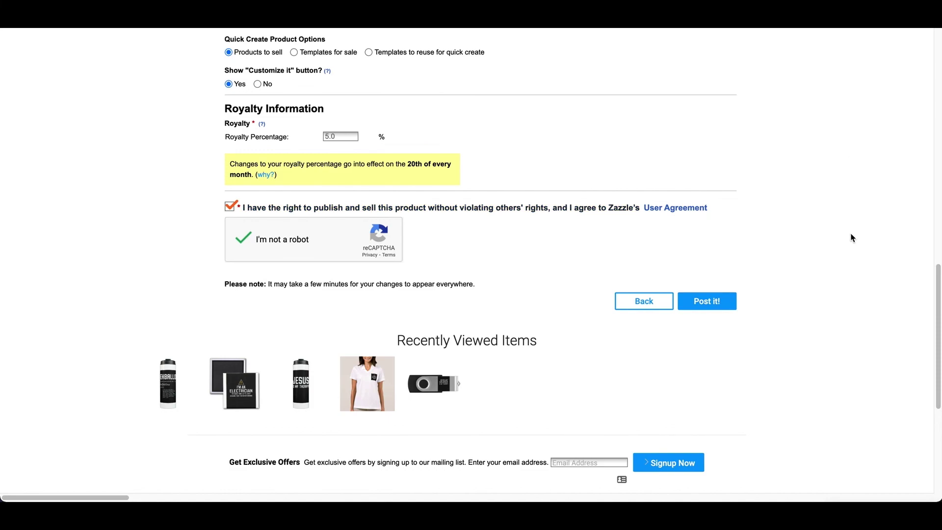